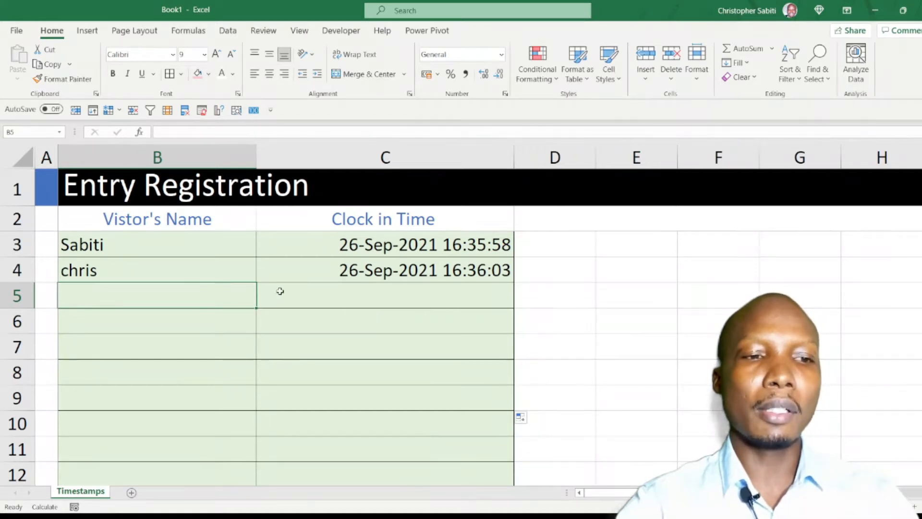
Inspect the formula behind the clock-in time in C13 and re-enter it to refresh the timestamps.
{"action": "scroll", "coordinate": [269, 293], "scroll_direction": "down", "scroll_amount": 4}
{"action": "scroll", "coordinate": [245, 291], "scroll_direction": "up", "scroll_amount": 1}
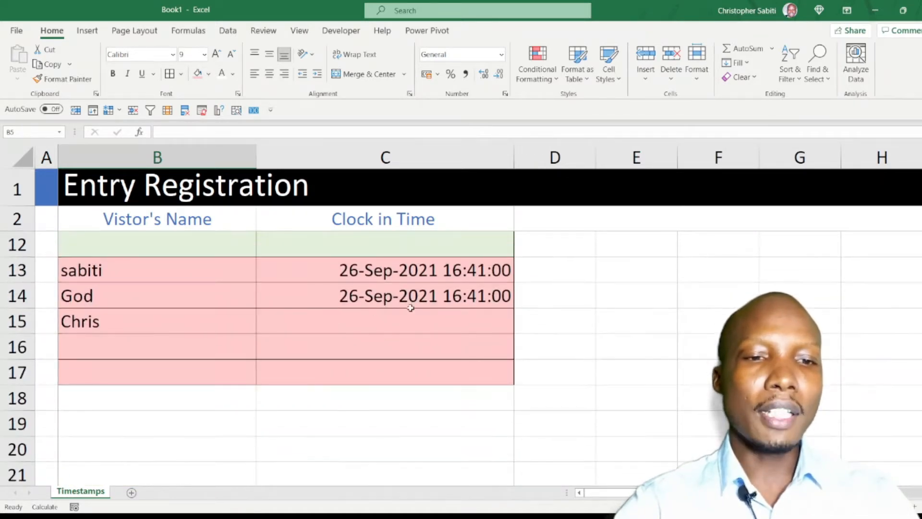
{"action": "left_click", "coordinate": [414, 279]}
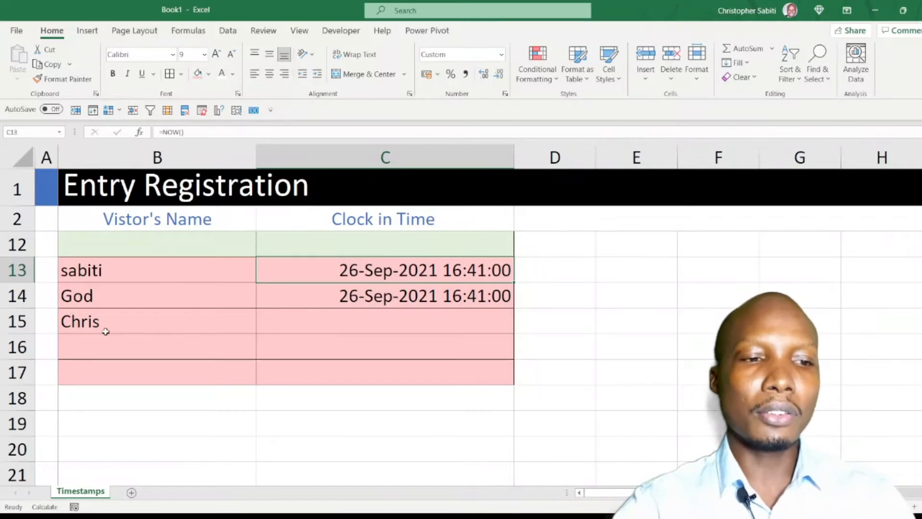
{"action": "left_click", "coordinate": [138, 321]}
{"action": "left_click", "coordinate": [371, 275]}
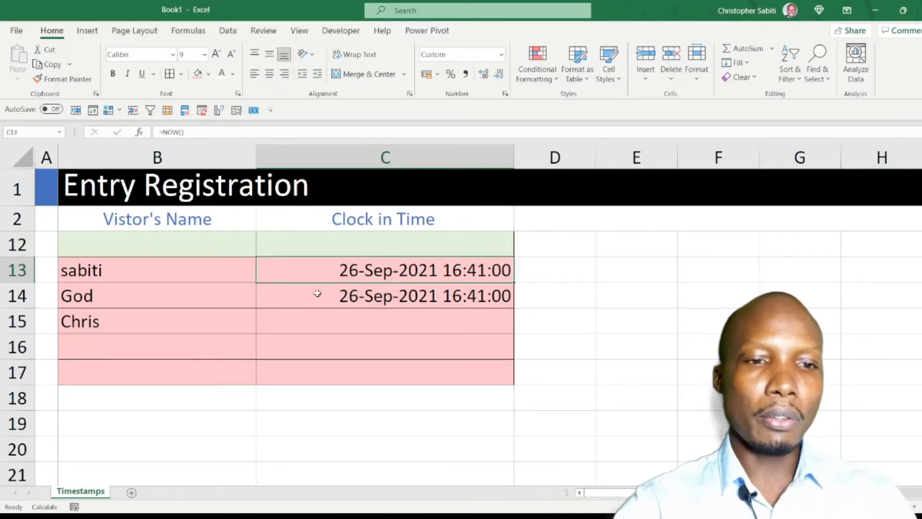
{"action": "left_click_drag", "start_coordinate": [185, 133], "coordinate": [157, 134]}
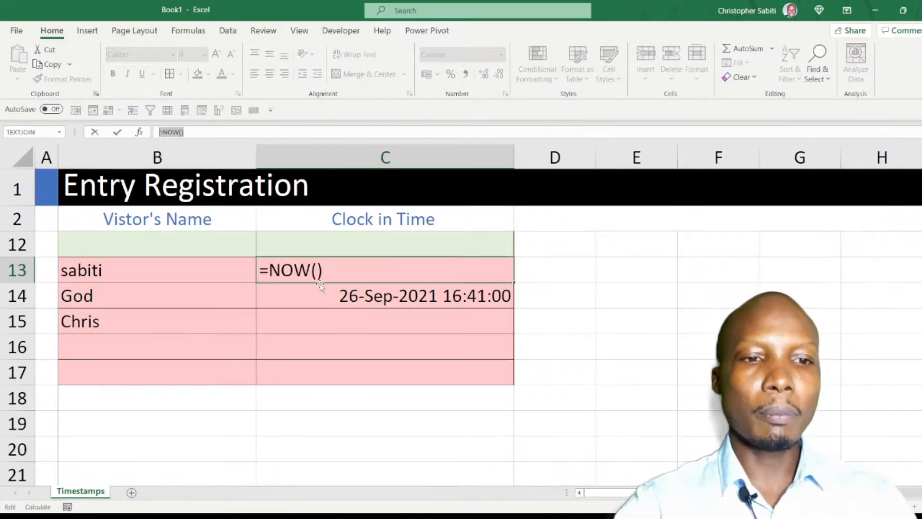
{"action": "left_click", "coordinate": [330, 296]}
{"action": "key", "text": "Escape"}
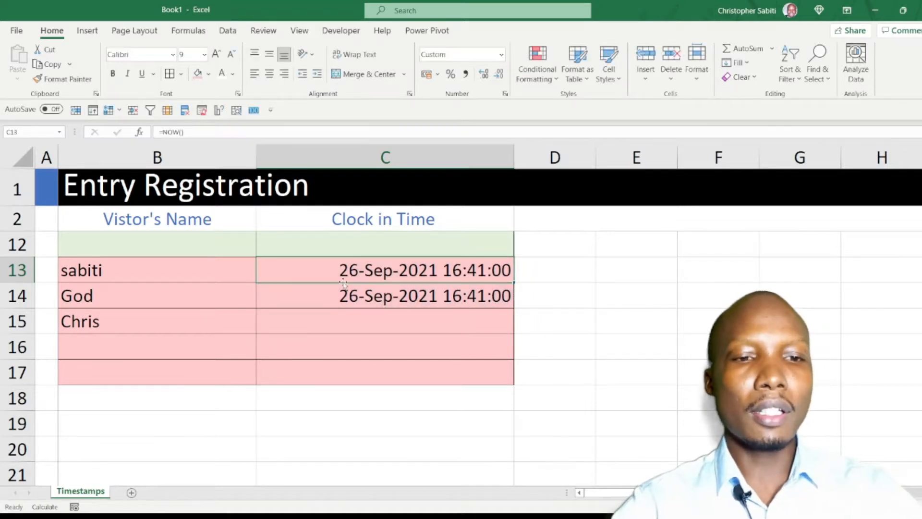
{"action": "double_click", "coordinate": [357, 270]}
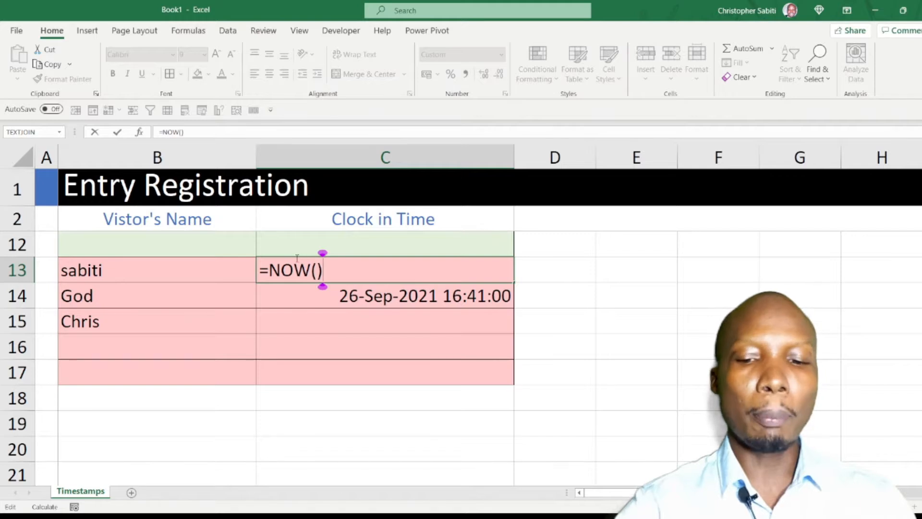
{"action": "key", "text": "Return"}
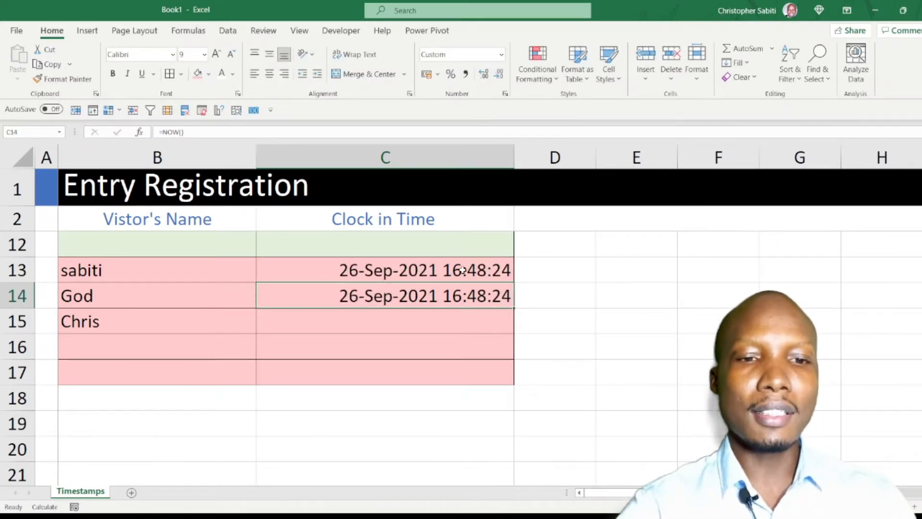
Enter =NOW() in C15 as the clock-in time for the visitor in row 15.
{"action": "left_click", "coordinate": [167, 322]}
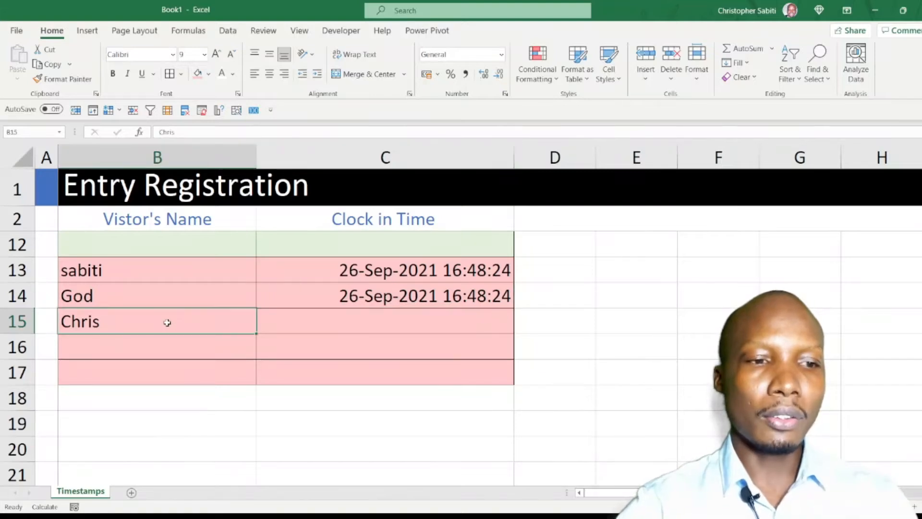
{"action": "left_click", "coordinate": [310, 319]}
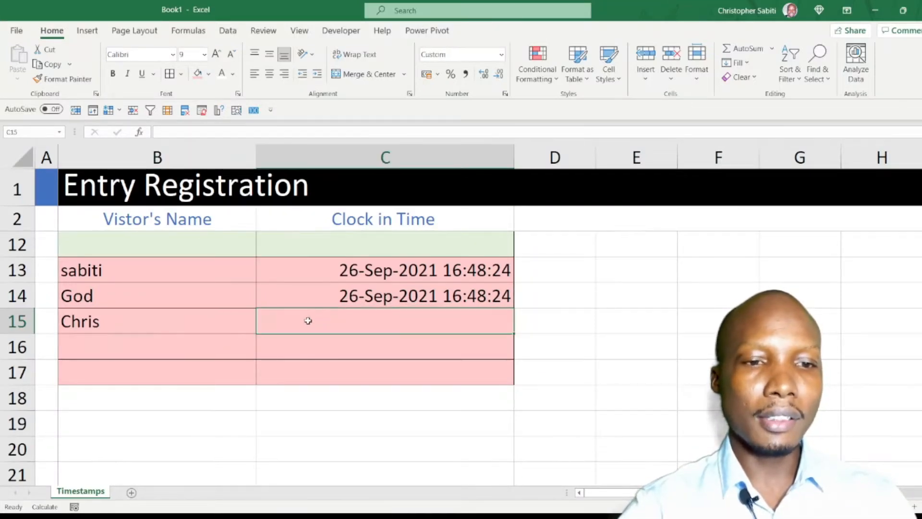
{"action": "left_click", "coordinate": [161, 322]}
{"action": "key", "text": "Down"}
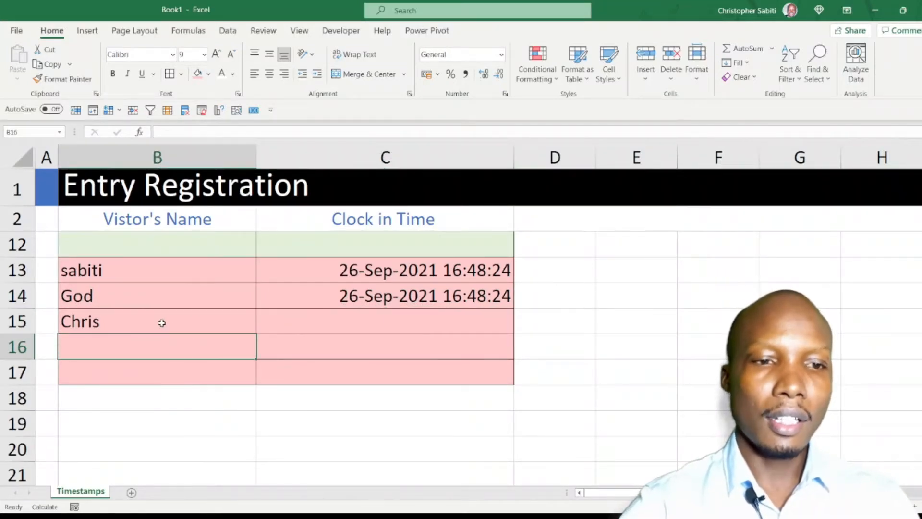
{"action": "left_click", "coordinate": [407, 285]}
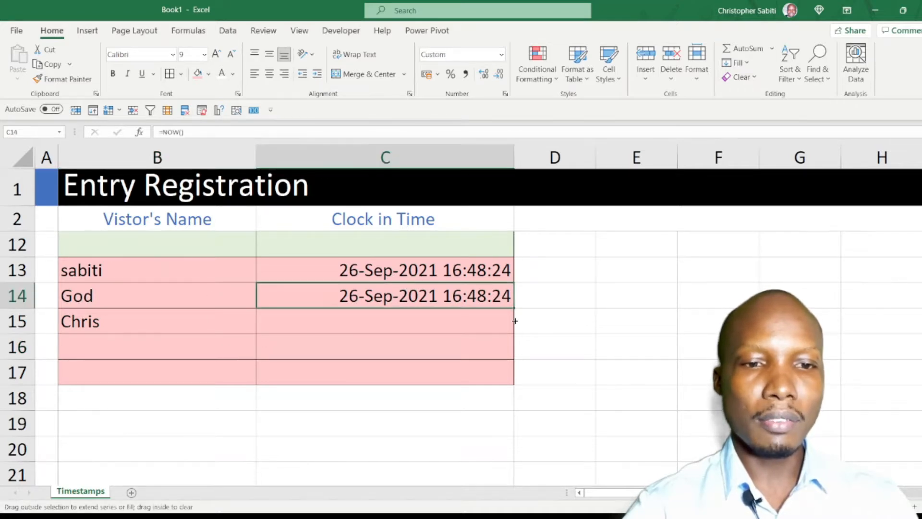
{"action": "left_click", "coordinate": [465, 329]}
{"action": "type", "text": "="}
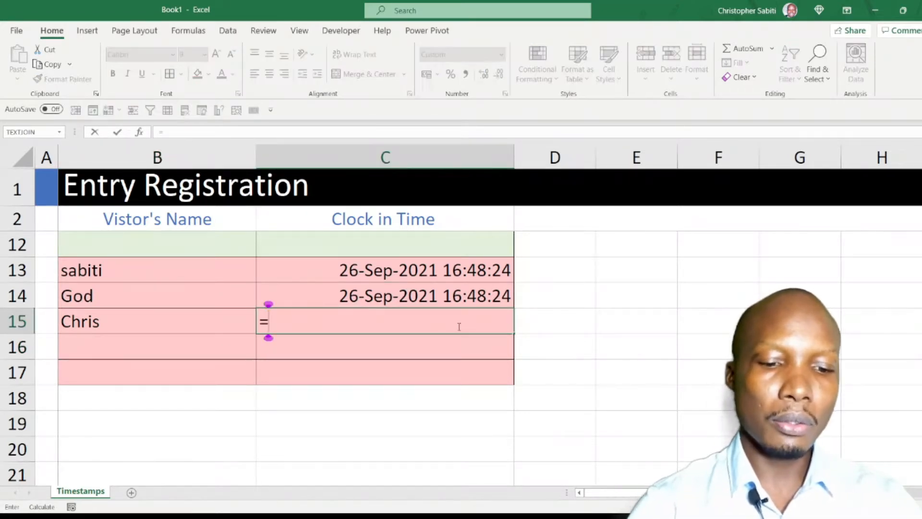
{"action": "type", "text": "now"}
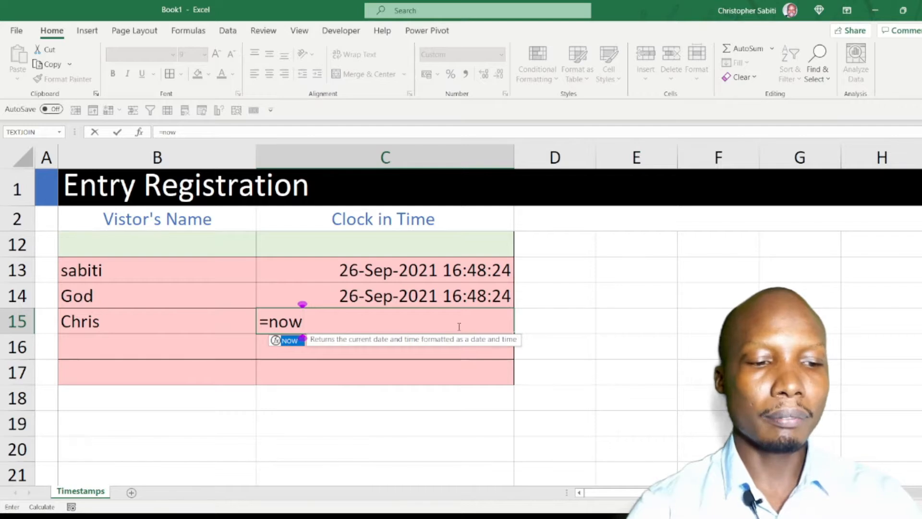
{"action": "key", "text": "Tab"}
{"action": "key", "text": "Return"}
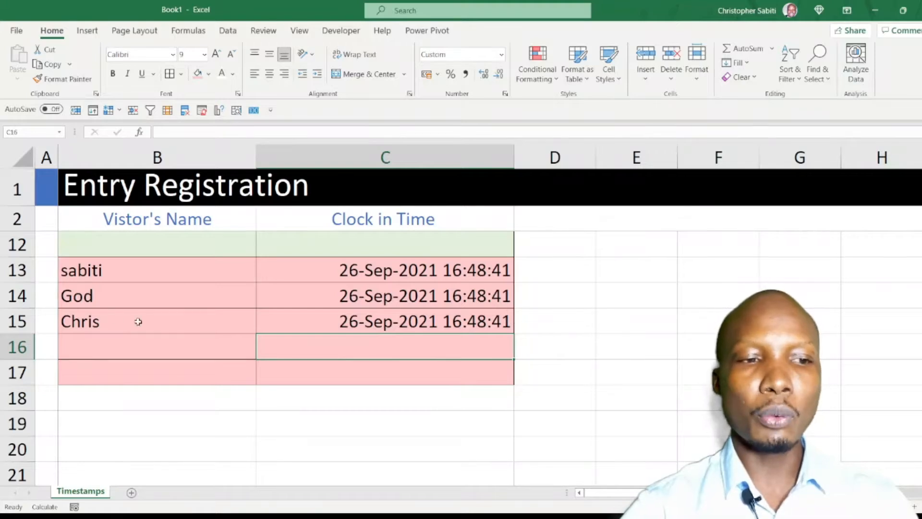
Add Sabtech as a visitor in B16 and enter =NOW() in C16 as the clock-in time.
{"action": "left_click", "coordinate": [94, 346]}
{"action": "type", "text": "Sabt"}
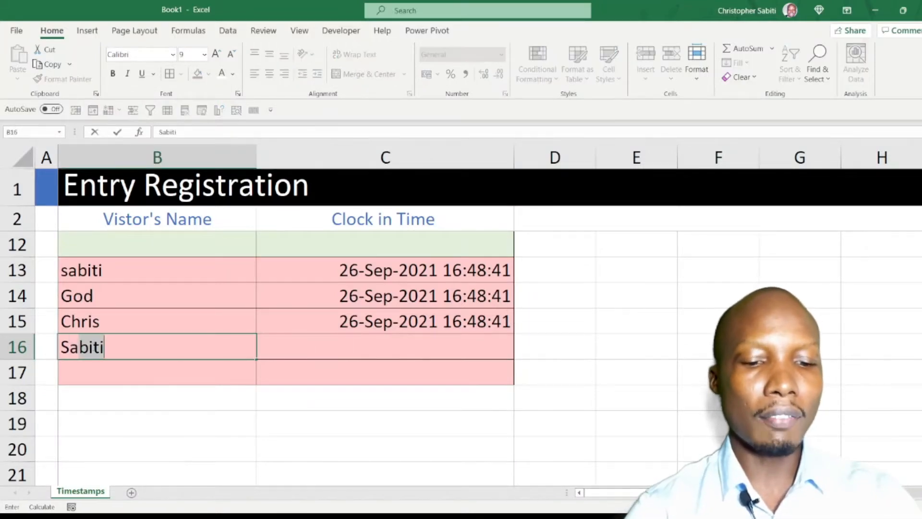
{"action": "type", "text": "ech"}
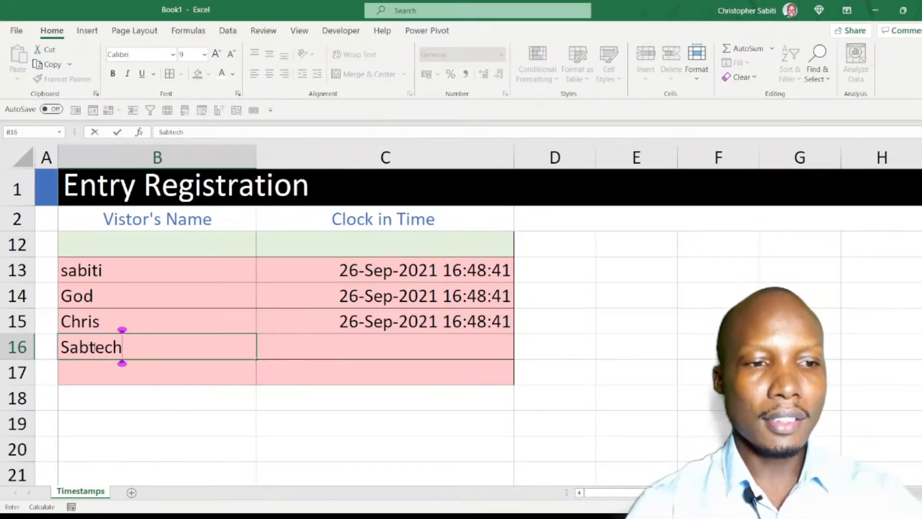
{"action": "key", "text": "Return"}
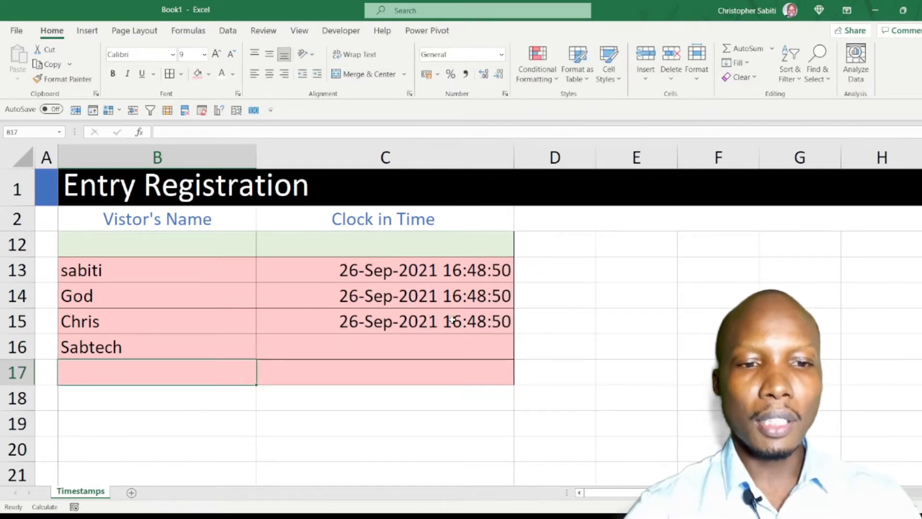
{"action": "left_click", "coordinate": [464, 350]}
{"action": "type", "text": "=now"}
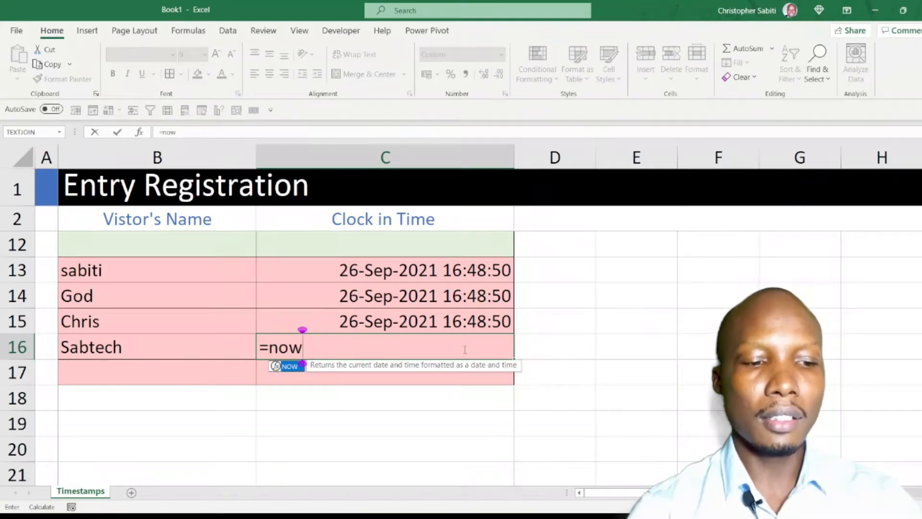
{"action": "key", "text": "Tab"}
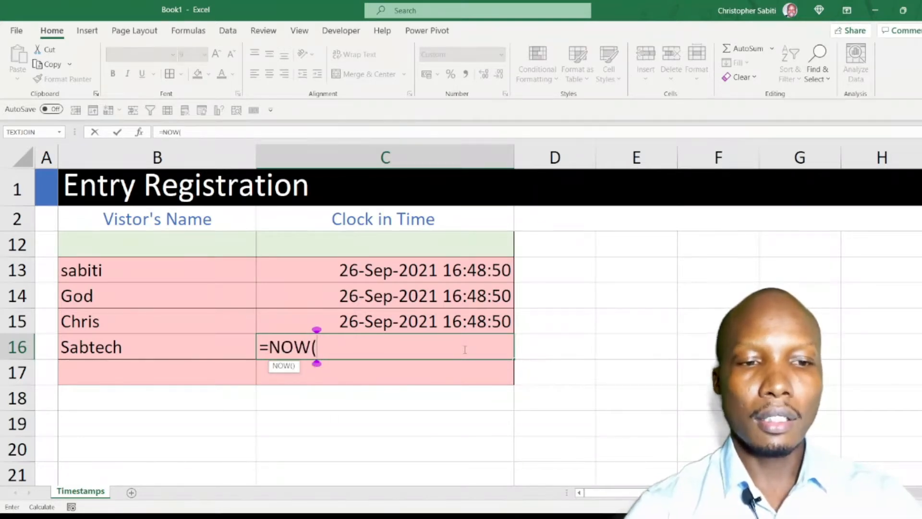
{"action": "key", "text": "Return"}
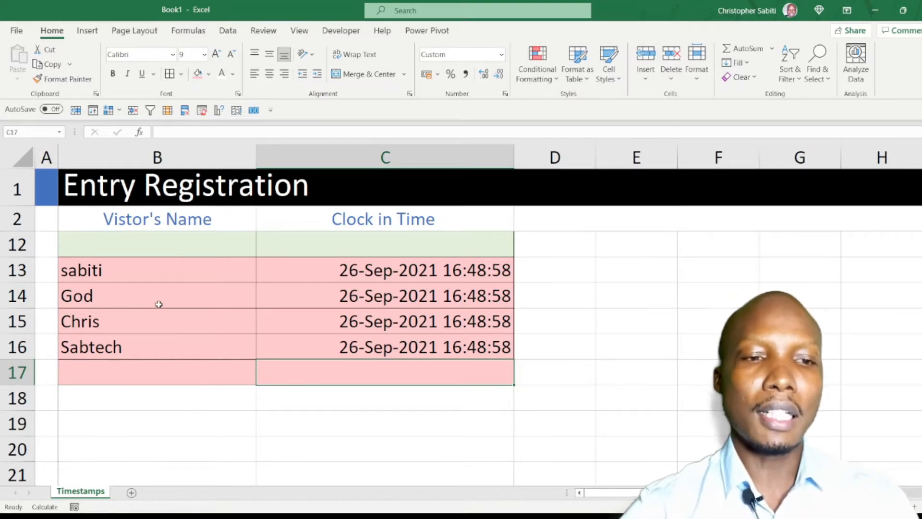
Compare the clock-in times in C13:C16 and check the formulas behind them.
{"action": "scroll", "coordinate": [220, 251], "scroll_direction": "up", "scroll_amount": 2}
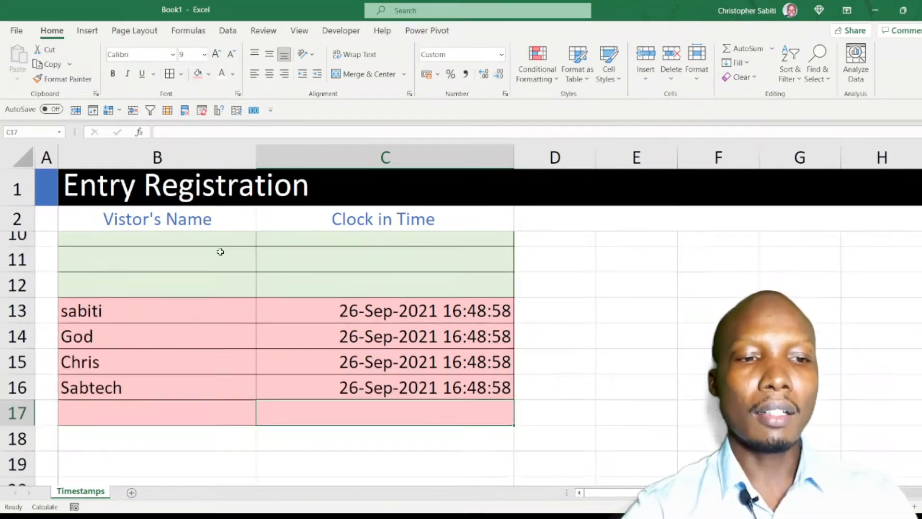
{"action": "scroll", "coordinate": [342, 428], "scroll_direction": "up", "scroll_amount": 1}
{"action": "scroll", "coordinate": [342, 429], "scroll_direction": "down", "scroll_amount": 6}
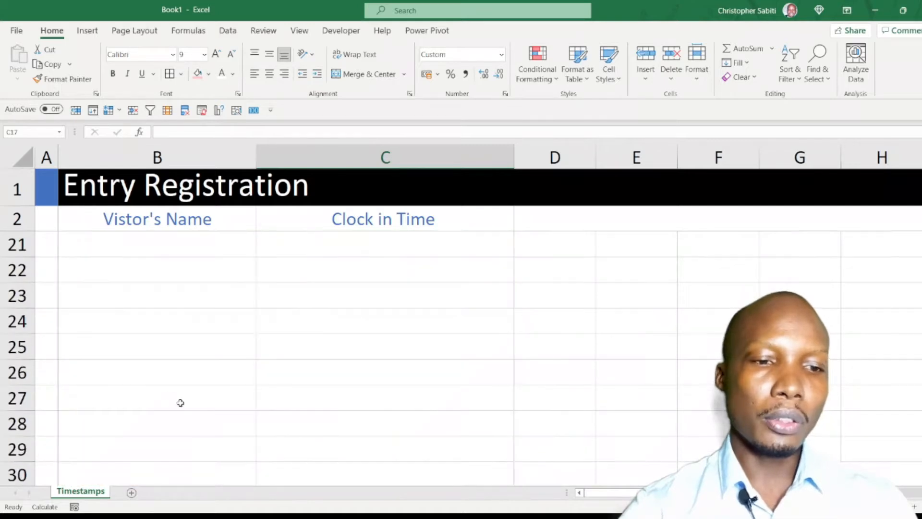
{"action": "scroll", "coordinate": [181, 404], "scroll_direction": "up", "scroll_amount": 4}
{"action": "left_click_drag", "start_coordinate": [118, 346], "coordinate": [378, 418]}
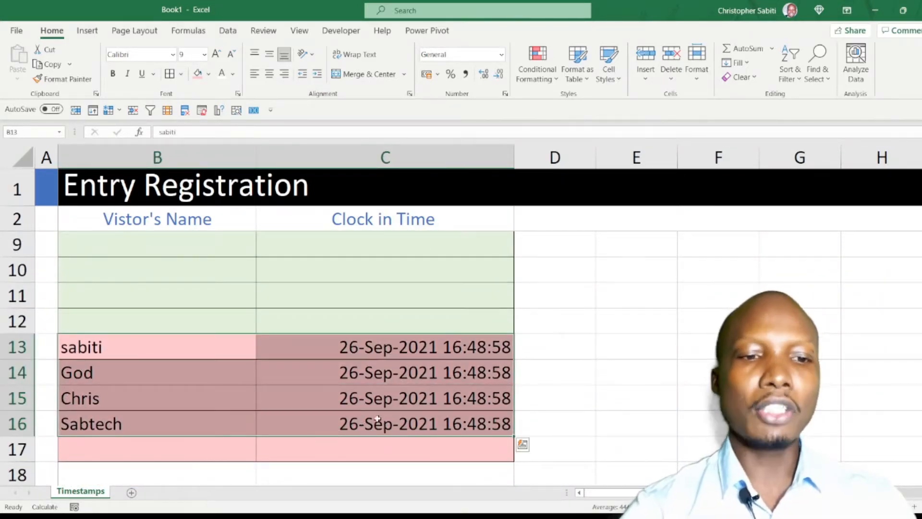
{"action": "left_click", "coordinate": [390, 348]}
{"action": "left_click", "coordinate": [397, 377]}
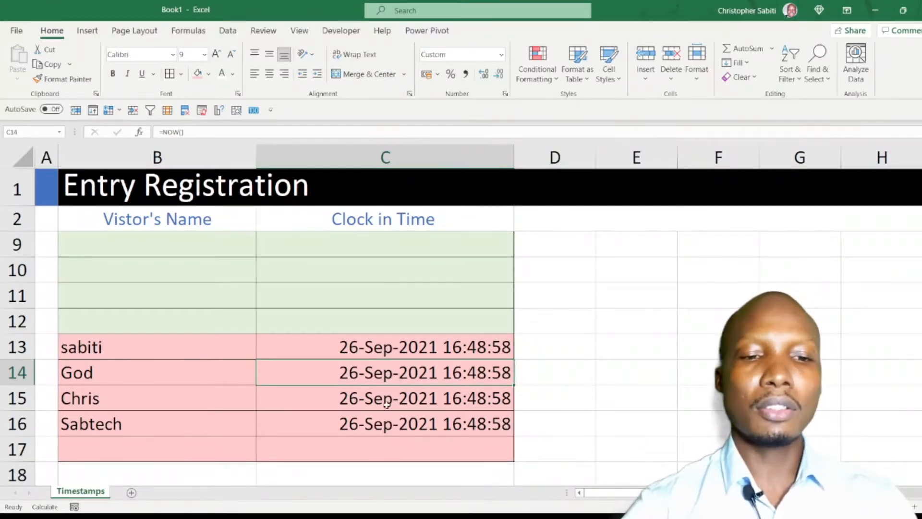
{"action": "left_click_drag", "start_coordinate": [385, 349], "coordinate": [384, 415]}
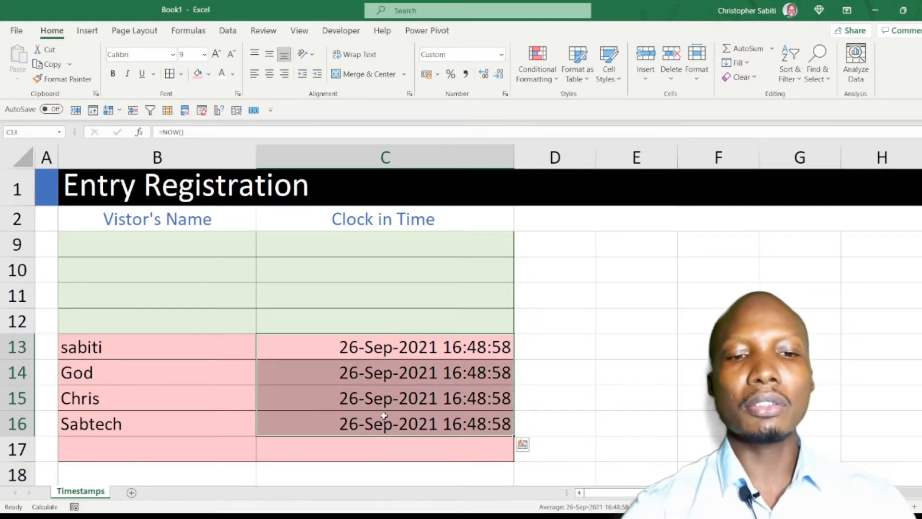
Add Session as a visitor in B17, enter =NOW() in C17, and select the clock-in times C13:C17 for review.
{"action": "left_click", "coordinate": [168, 448]}
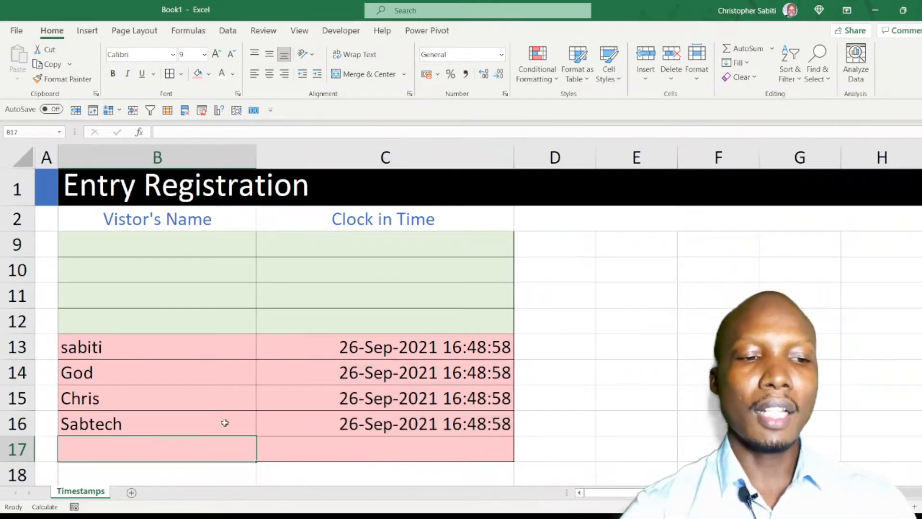
{"action": "scroll", "coordinate": [241, 400], "scroll_direction": "down", "scroll_amount": 1}
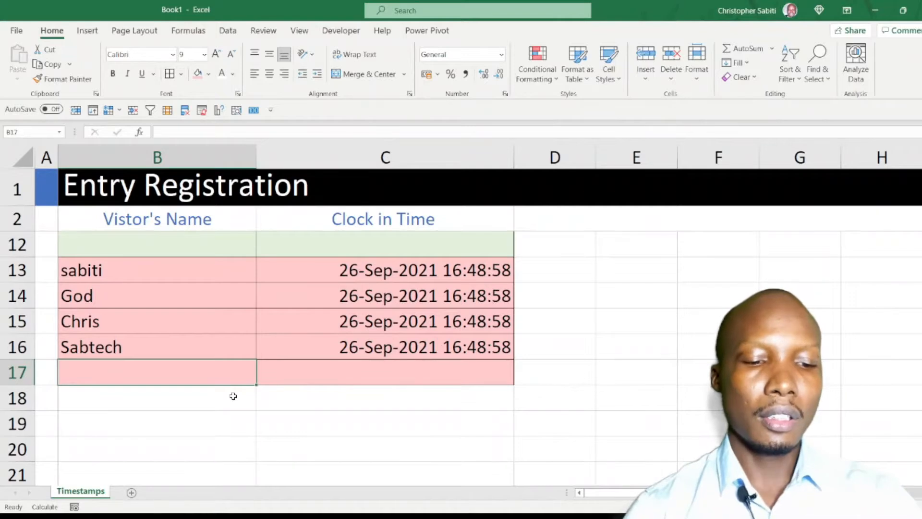
{"action": "type", "text": "Session"}
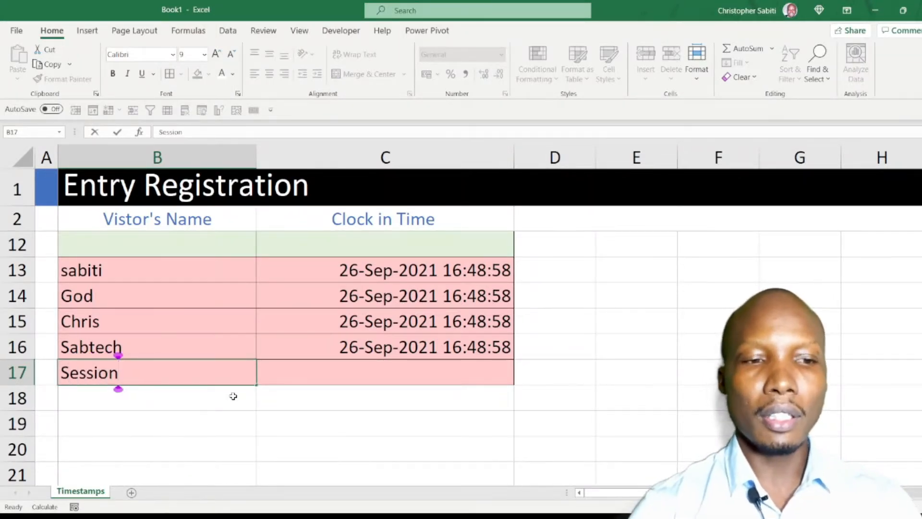
{"action": "key", "text": "Return"}
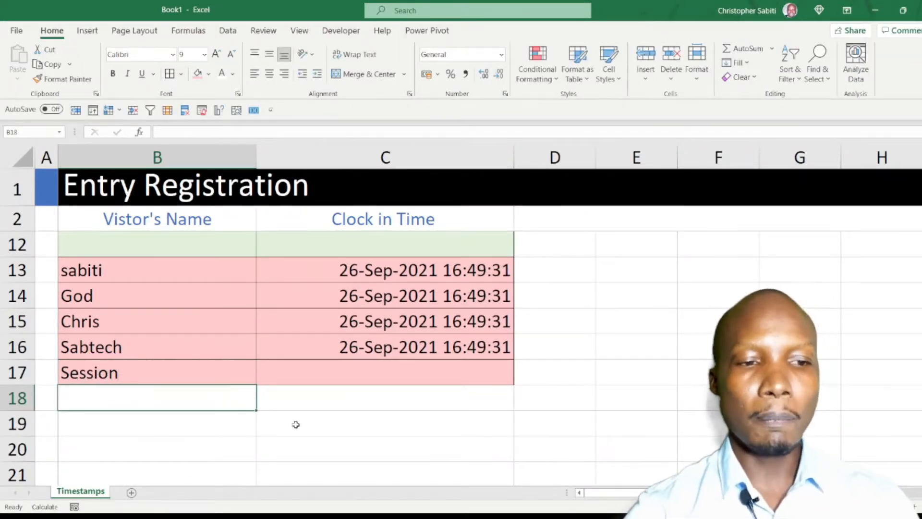
{"action": "left_click", "coordinate": [348, 370]}
{"action": "type", "text": "=n"}
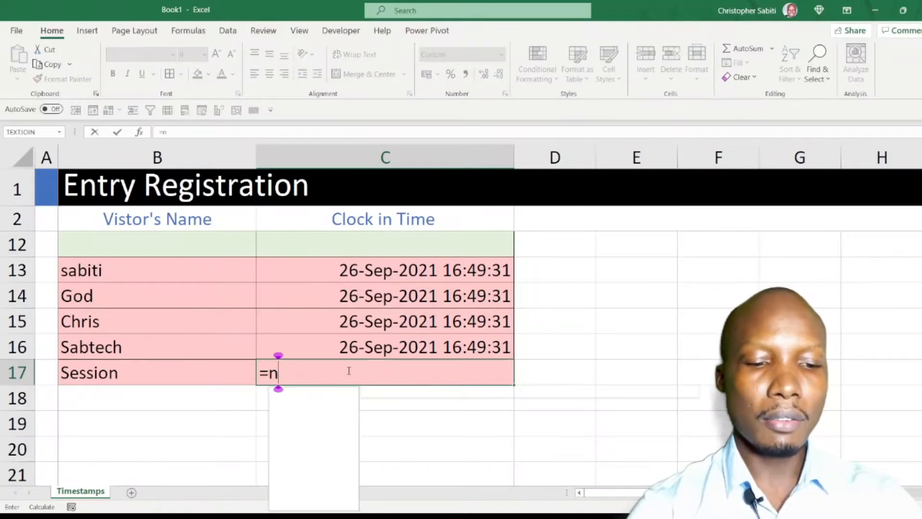
{"action": "type", "text": "ow()"}
{"action": "key", "text": "Return"}
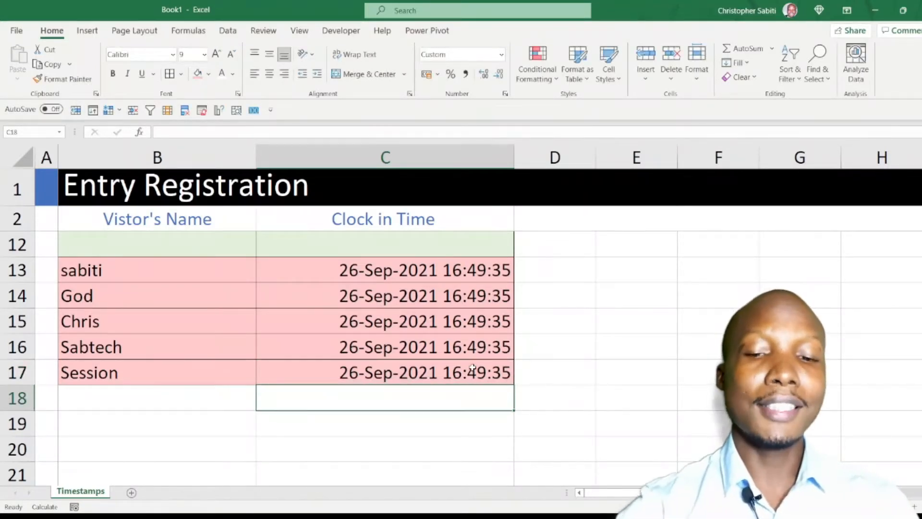
{"action": "left_click_drag", "start_coordinate": [428, 274], "coordinate": [431, 372]}
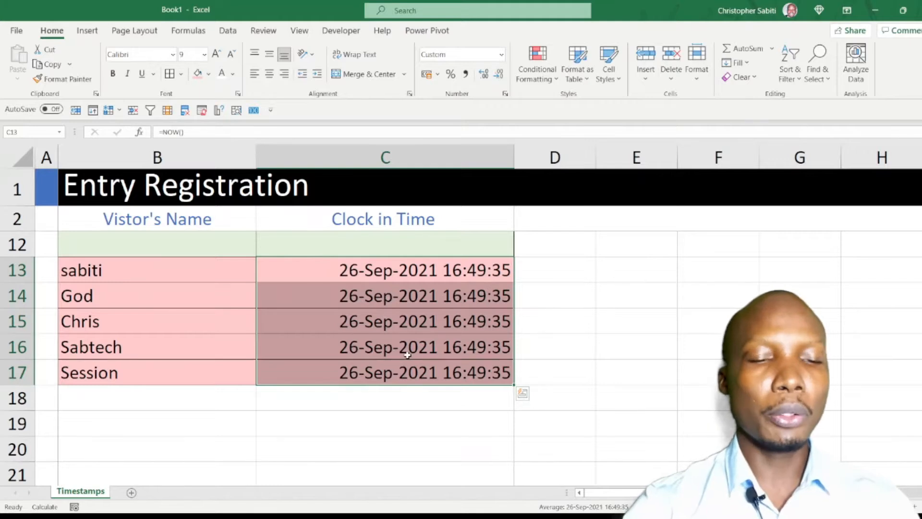
Add Sabtech as a visitor in B5 and compare its automatic clock-in time in C5 with those in C3:C4.
{"action": "scroll", "coordinate": [408, 354], "scroll_direction": "up", "scroll_amount": 3}
{"action": "left_click", "coordinate": [103, 302]}
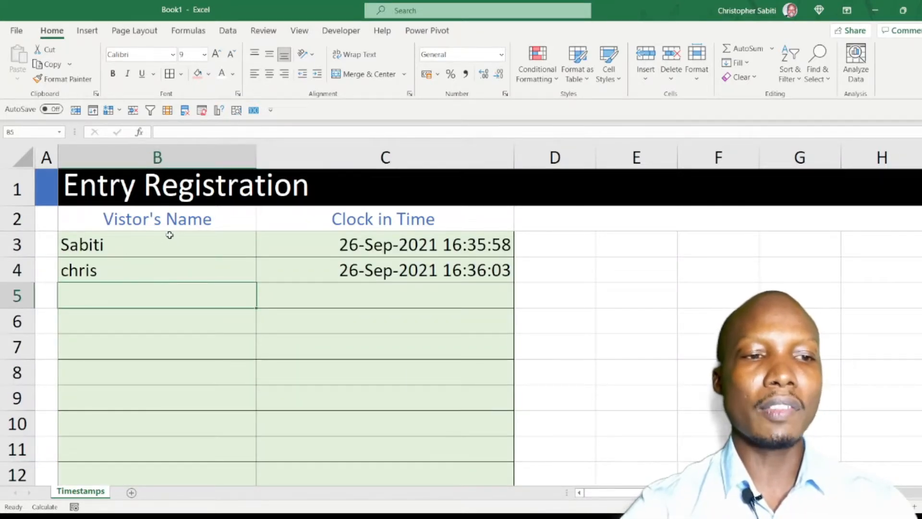
{"action": "type", "text": "Sab"}
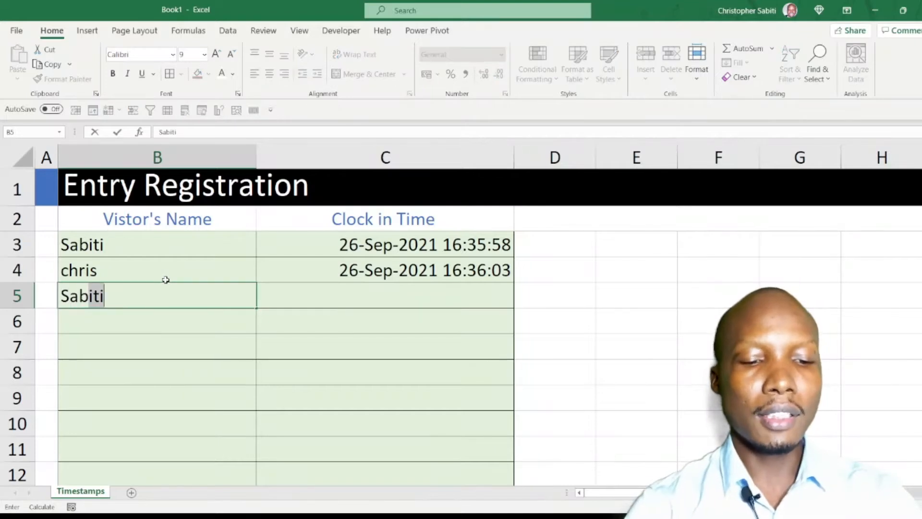
{"action": "type", "text": "tech"}
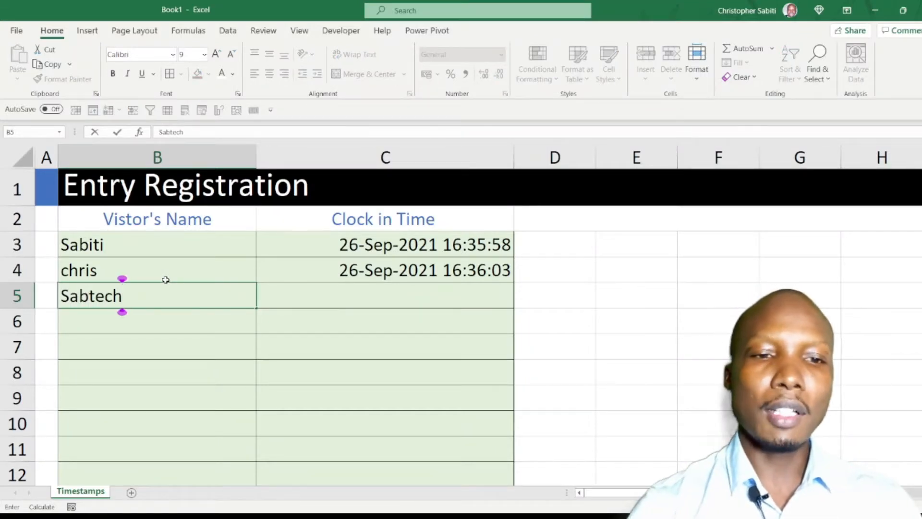
{"action": "key", "text": "Return"}
{"action": "left_click", "coordinate": [414, 301]}
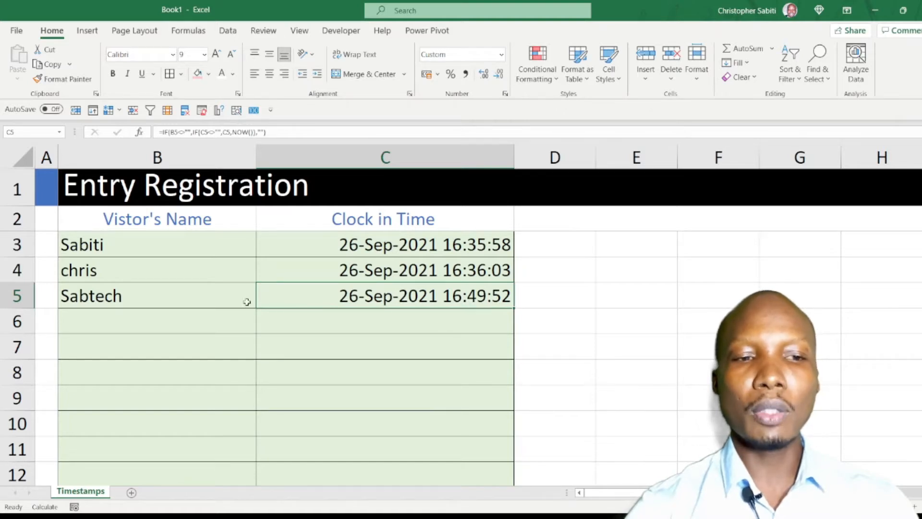
{"action": "left_click_drag", "start_coordinate": [490, 271], "coordinate": [461, 250]}
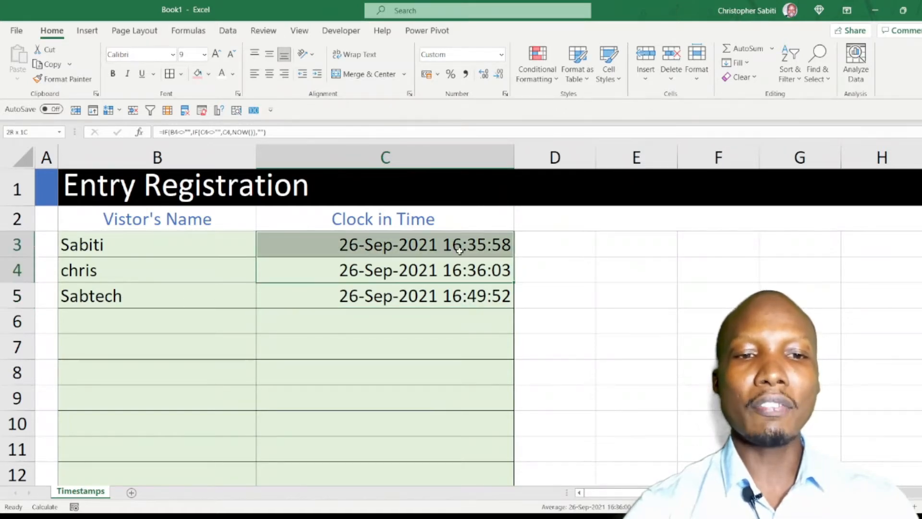
Enter another visitor's first name in B6 and review the visitor list in B3:B6.
{"action": "left_click", "coordinate": [175, 320]}
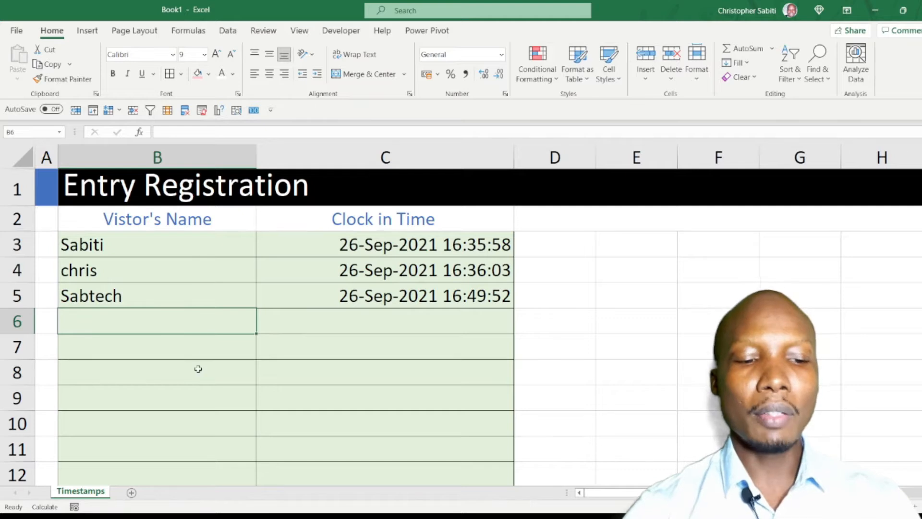
{"action": "type", "text": "J"}
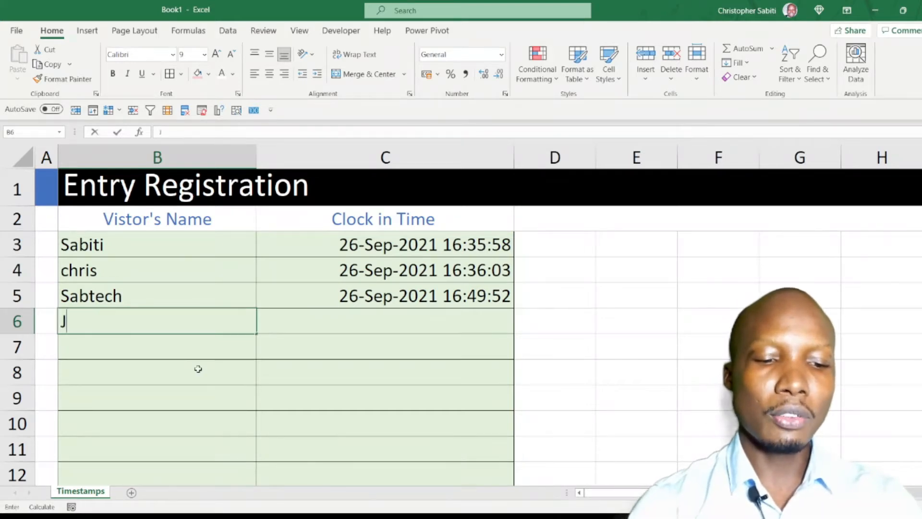
{"action": "type", "text": "aysom"}
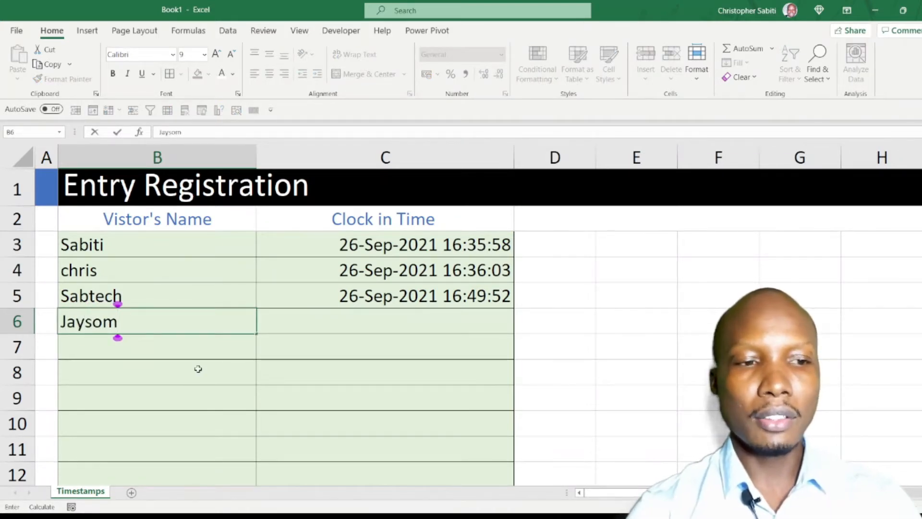
{"action": "key", "text": "BackSpace"}
{"action": "type", "text": "n"}
{"action": "key", "text": "Return"}
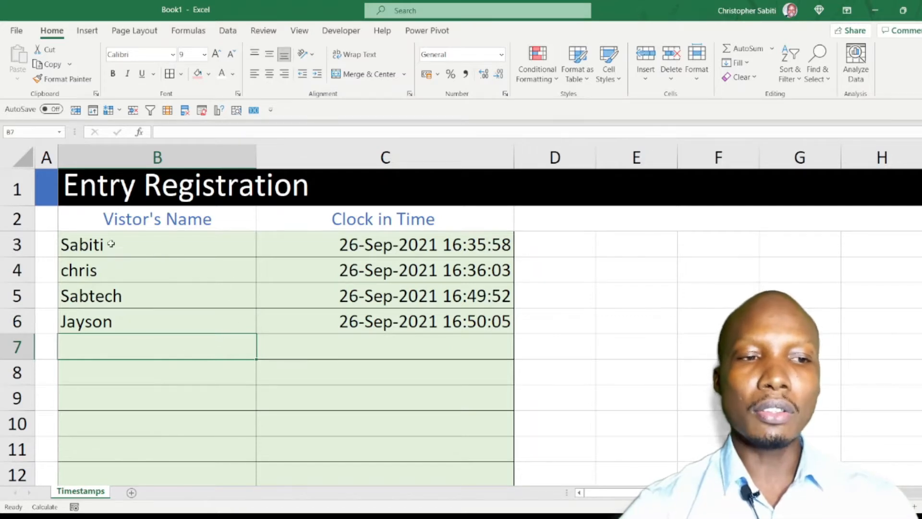
{"action": "left_click_drag", "start_coordinate": [111, 244], "coordinate": [254, 326]}
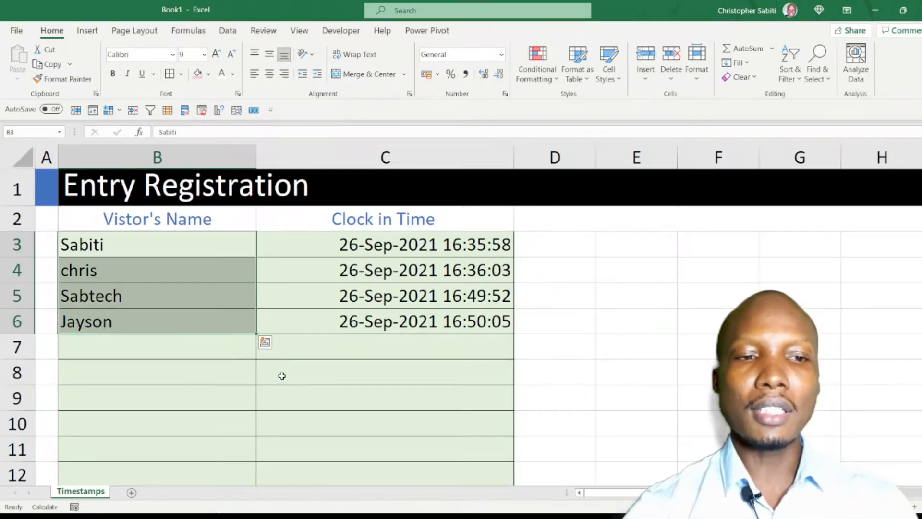
{"action": "left_click", "coordinate": [282, 375]}
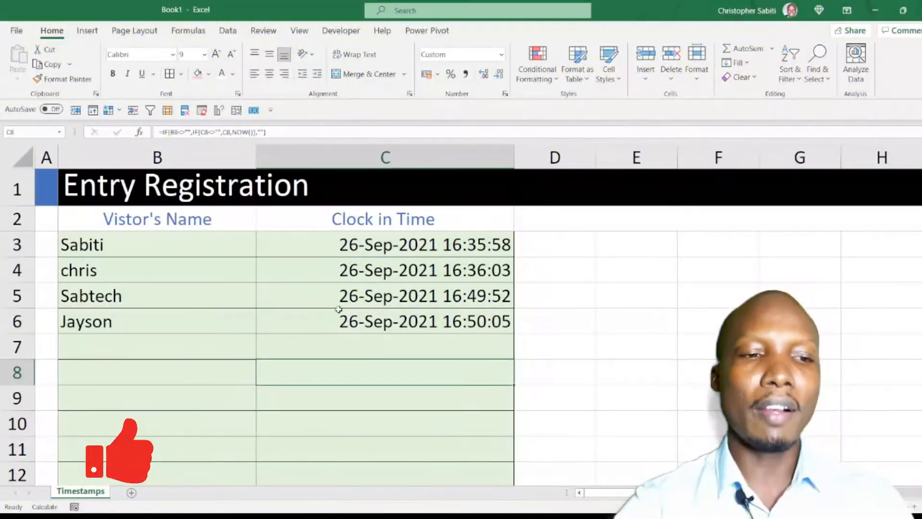
Check the clock-in formula in C6 and select the visitor entries B3:C6 for review.
{"action": "left_click", "coordinate": [179, 330]}
{"action": "left_click", "coordinate": [169, 346]}
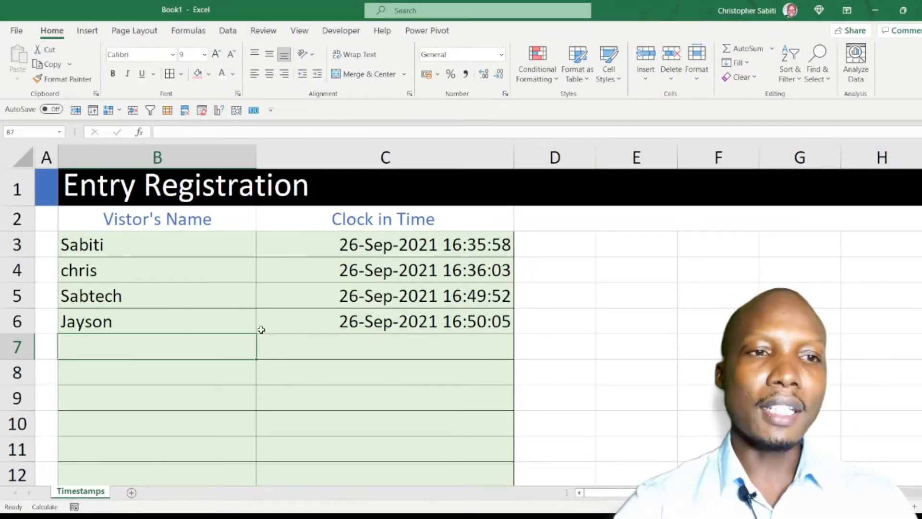
{"action": "left_click", "coordinate": [269, 316]}
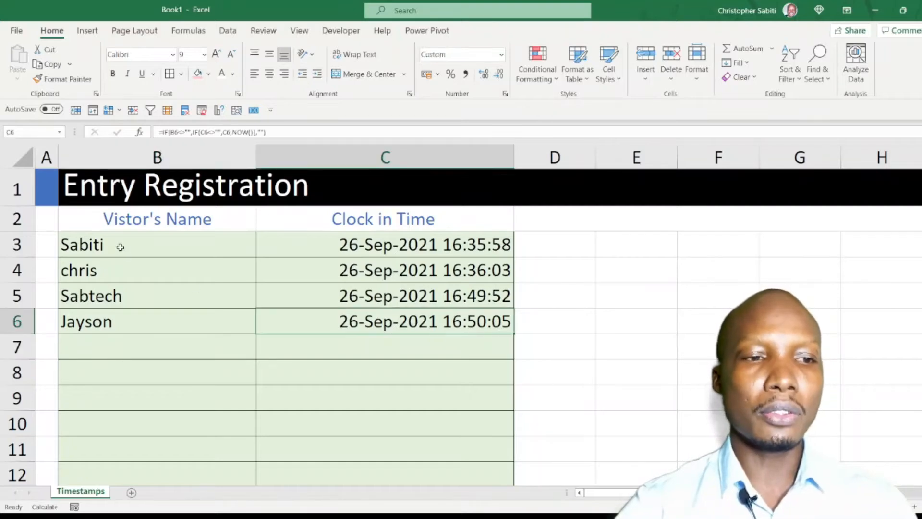
{"action": "left_click_drag", "start_coordinate": [120, 246], "coordinate": [355, 314]}
Examine the formulas behind the clock-in times in C13 and C14 to compare them with the upper table.
{"action": "scroll", "coordinate": [354, 314], "scroll_direction": "down", "scroll_amount": 1}
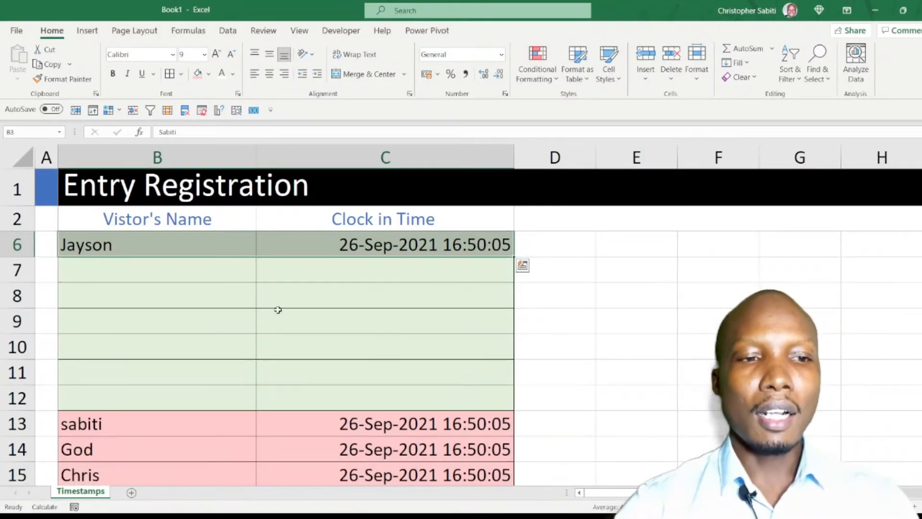
{"action": "scroll", "coordinate": [288, 289], "scroll_direction": "down", "scroll_amount": 1}
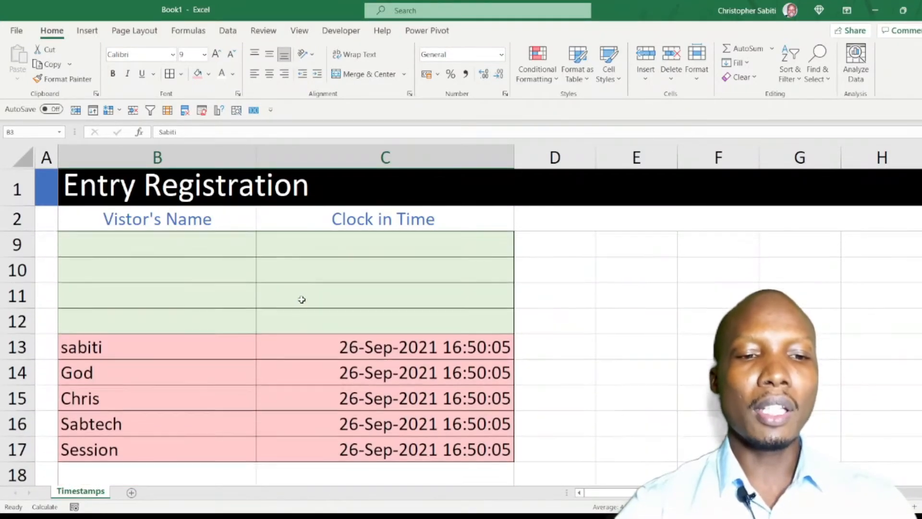
{"action": "left_click", "coordinate": [363, 343]}
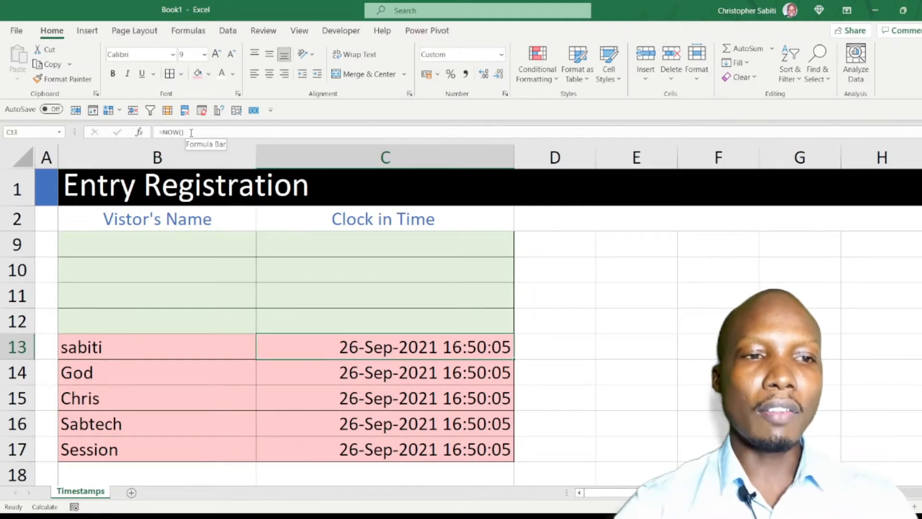
{"action": "left_click", "coordinate": [358, 369]}
{"action": "left_click", "coordinate": [348, 344]}
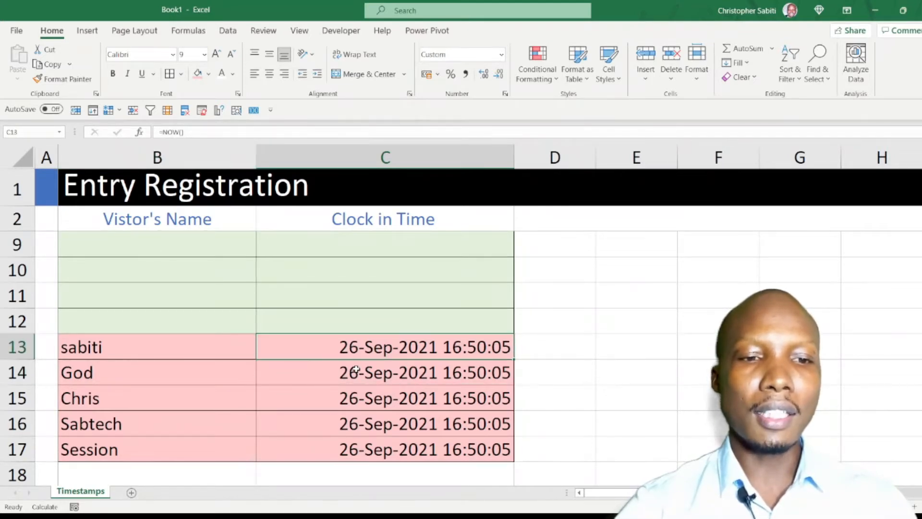
{"action": "left_click", "coordinate": [356, 369]}
{"action": "left_click", "coordinate": [348, 349]}
{"action": "left_click", "coordinate": [349, 370]}
{"action": "left_click", "coordinate": [348, 350]}
{"action": "left_click", "coordinate": [348, 371]}
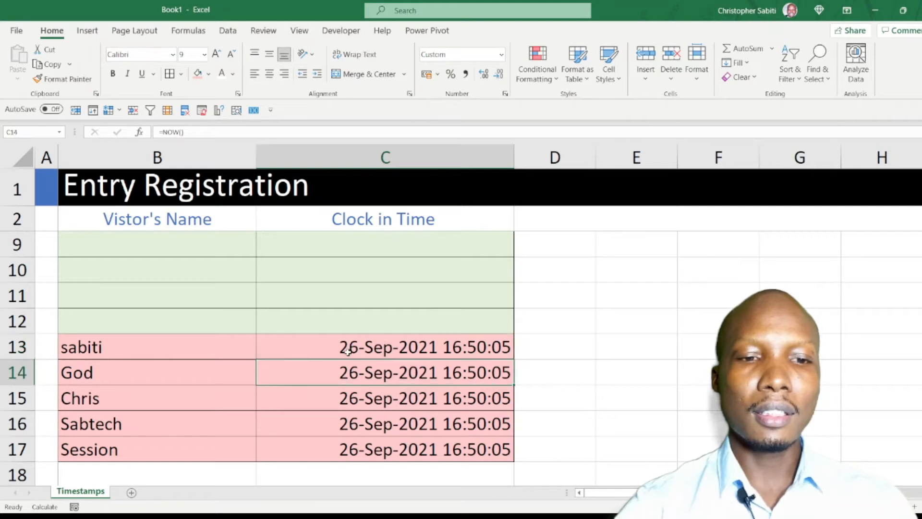
{"action": "left_click", "coordinate": [348, 350]}
{"action": "left_click", "coordinate": [348, 375]}
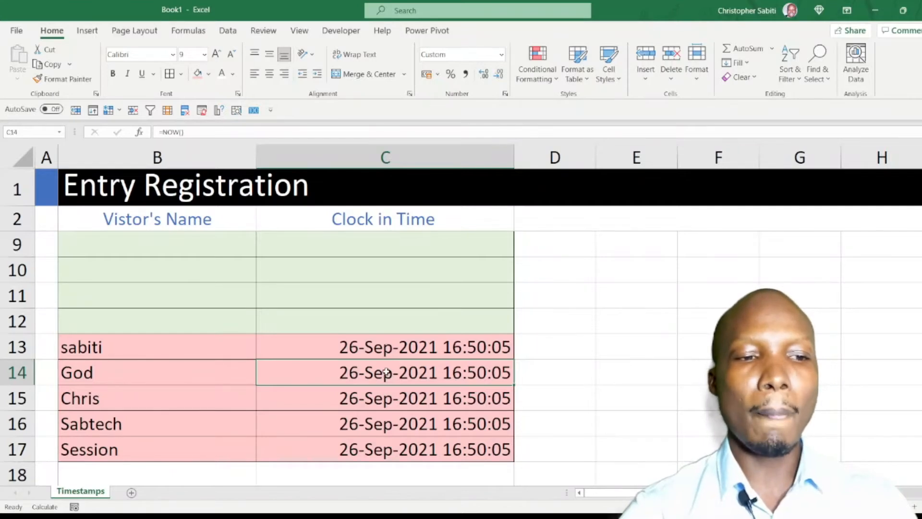
{"action": "key", "text": "ctrl+Home"}
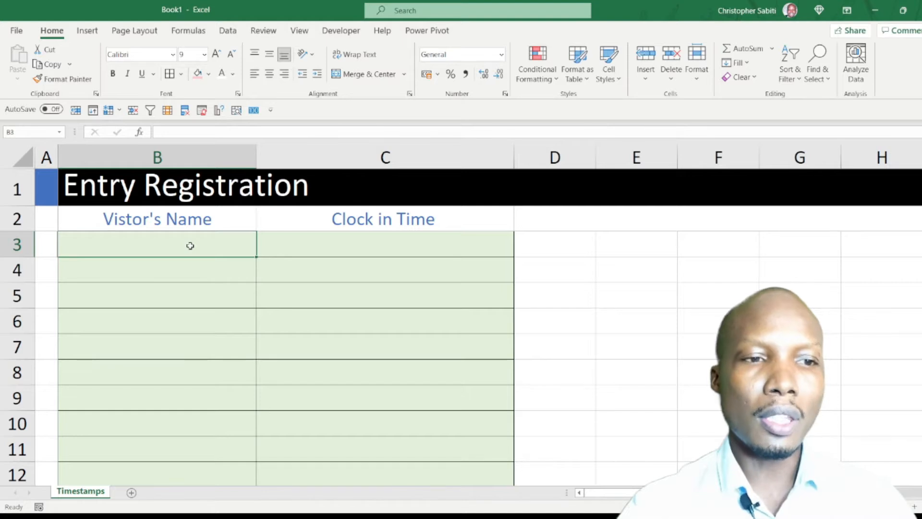
{"action": "left_click", "coordinate": [296, 241]}
{"action": "left_click", "coordinate": [207, 245]}
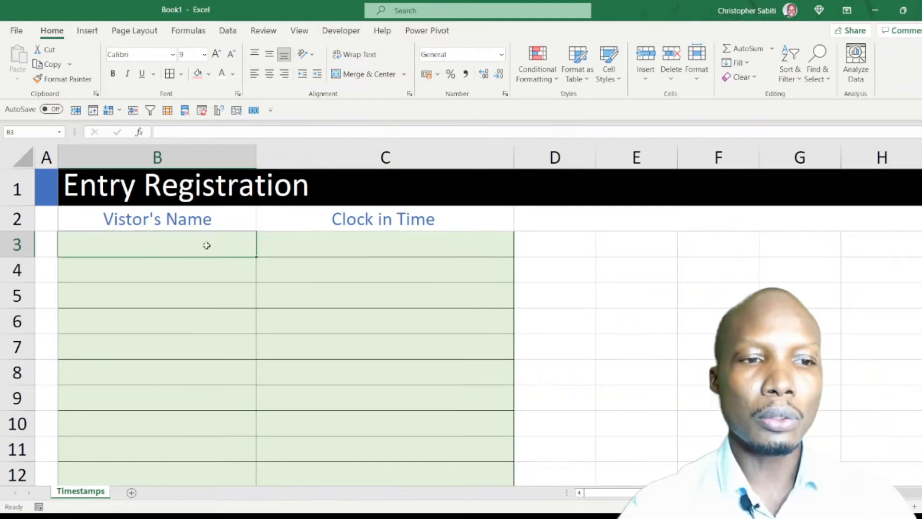
{"action": "left_click", "coordinate": [292, 241]}
{"action": "left_click", "coordinate": [208, 243]}
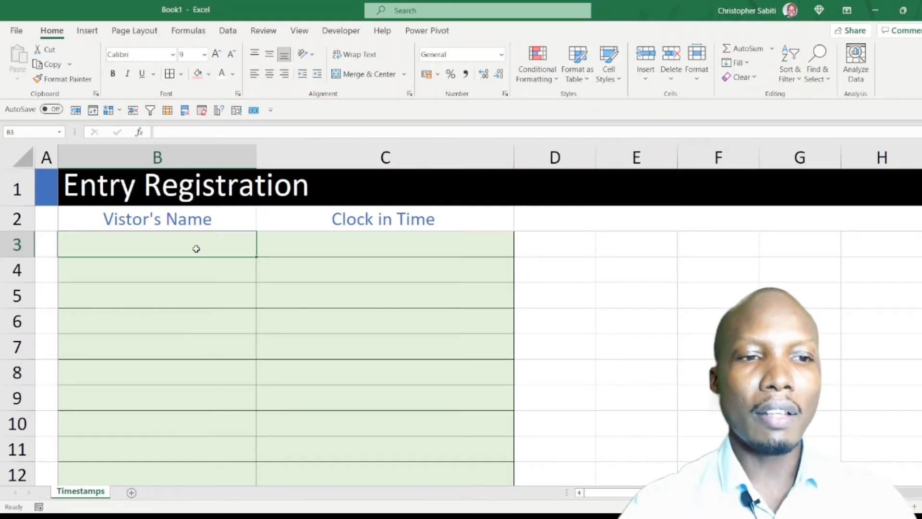
{"action": "left_click", "coordinate": [354, 244]}
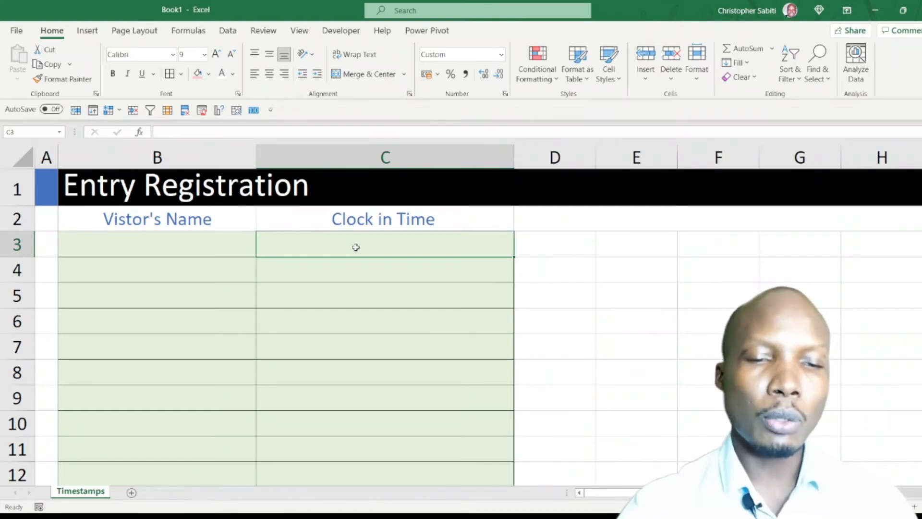
Enter the sample numbers 20 in E3 and 30 in E4.
{"action": "left_click", "coordinate": [582, 245]}
{"action": "left_click", "coordinate": [644, 236]}
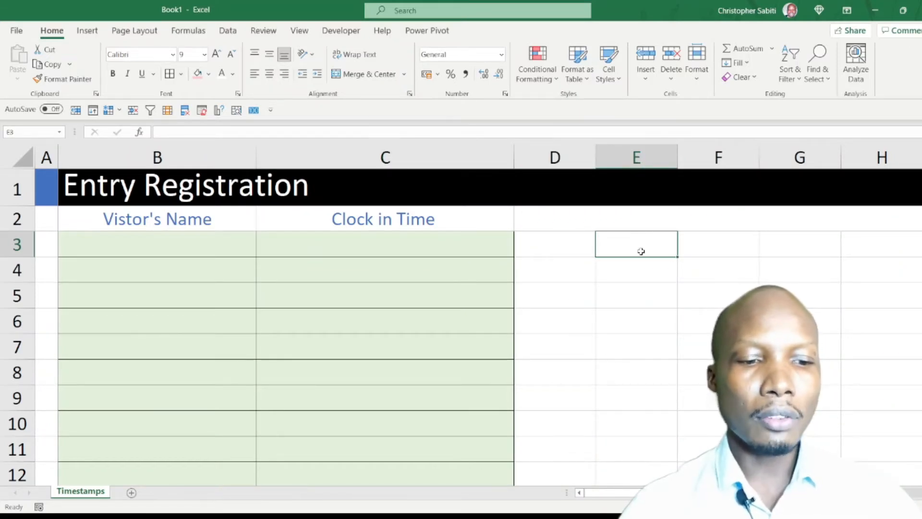
{"action": "type", "text": "2"}
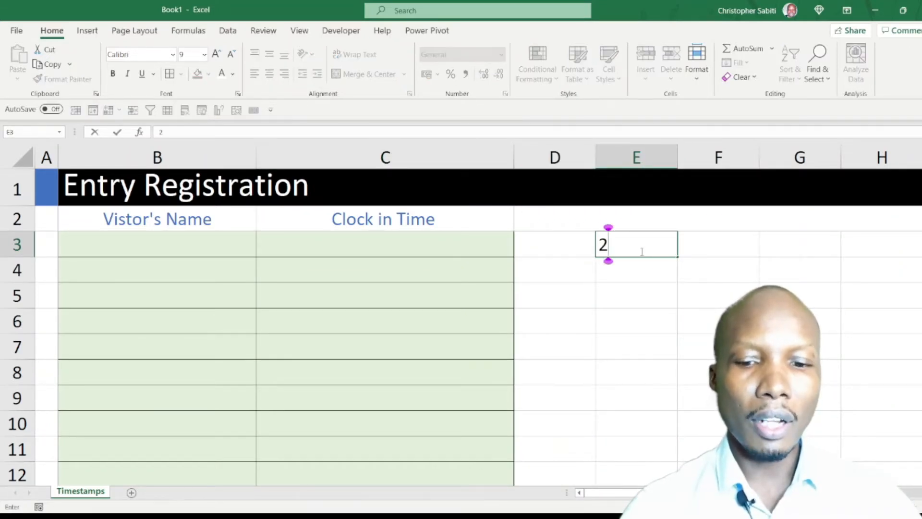
{"action": "type", "text": "0"}
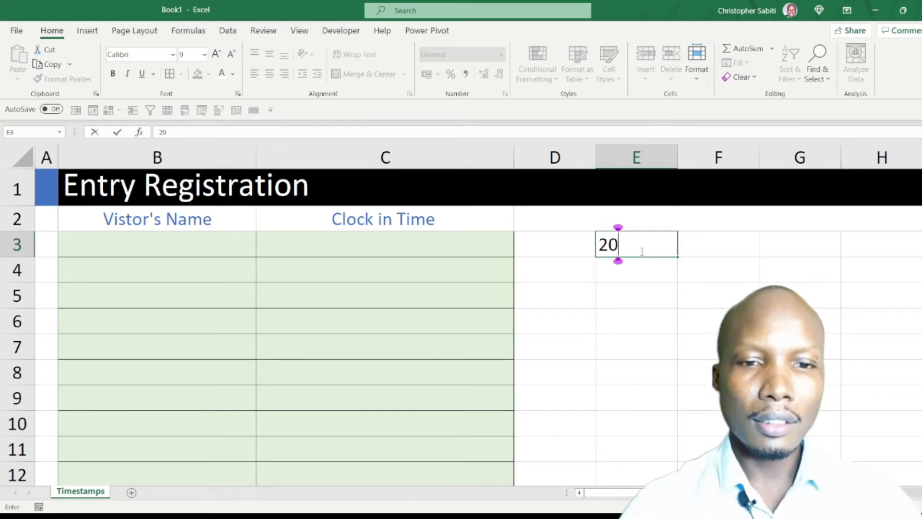
{"action": "key", "text": "Return"}
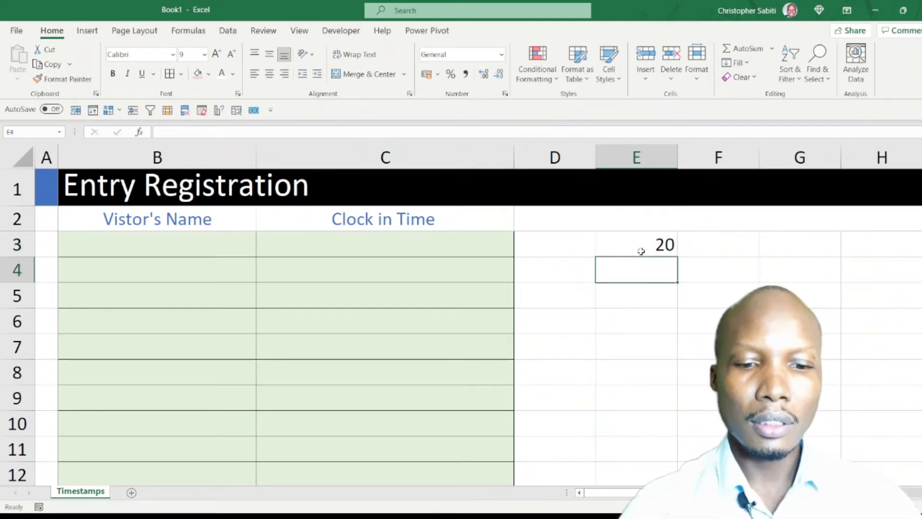
{"action": "type", "text": "30"}
{"action": "key", "text": "Return"}
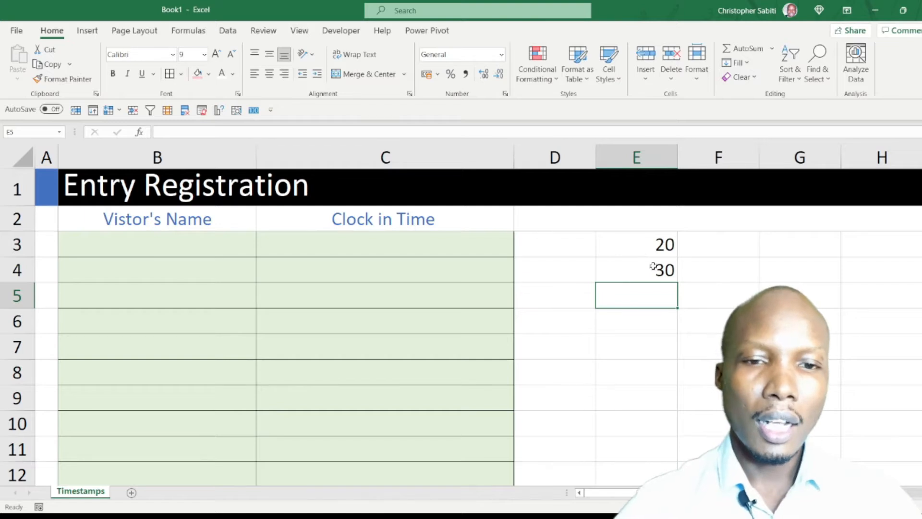
Try to sum E3:E5 from within E5 to demonstrate a circular reference, and dismiss the warning.
{"action": "type", "text": "="}
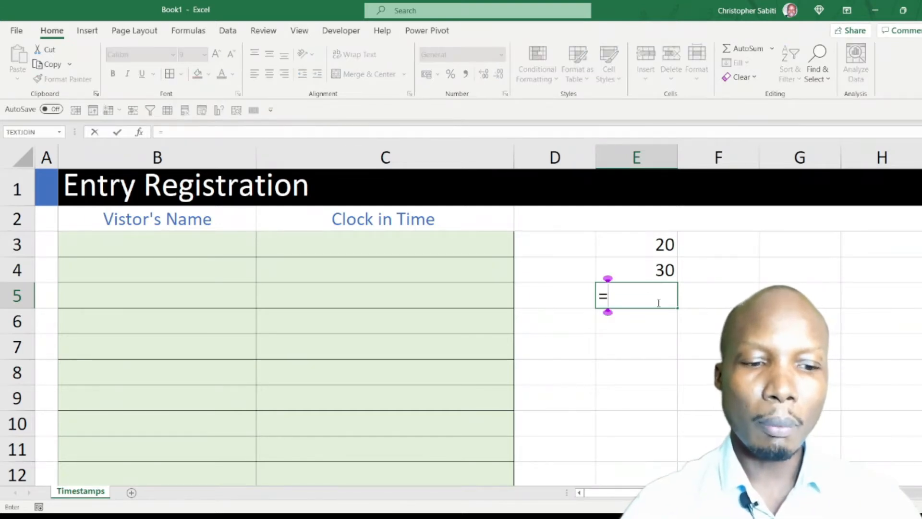
{"action": "type", "text": "sum"}
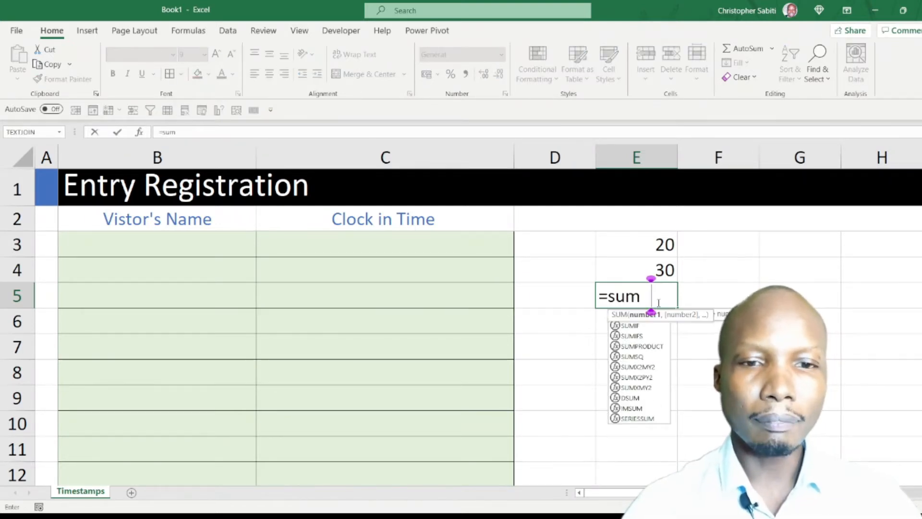
{"action": "key", "text": "Tab"}
{"action": "left_click_drag", "start_coordinate": [665, 245], "coordinate": [662, 298]}
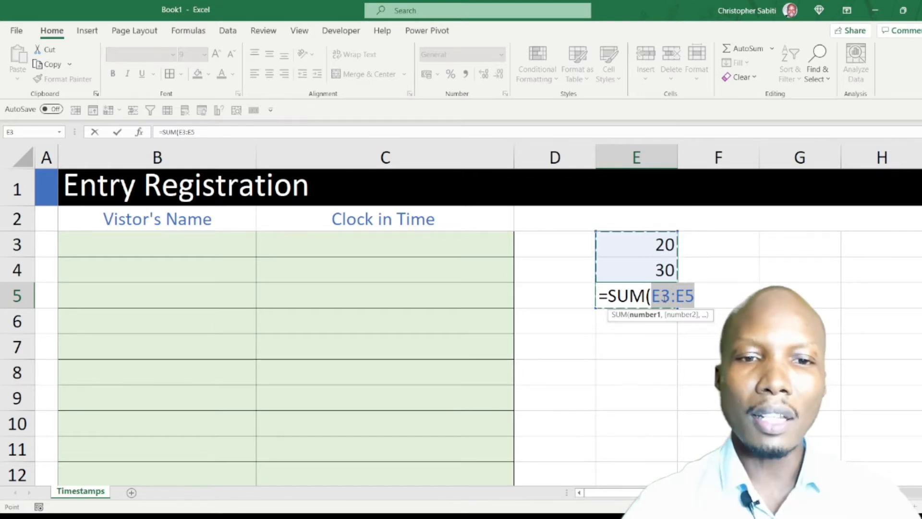
{"action": "key", "text": "Return"}
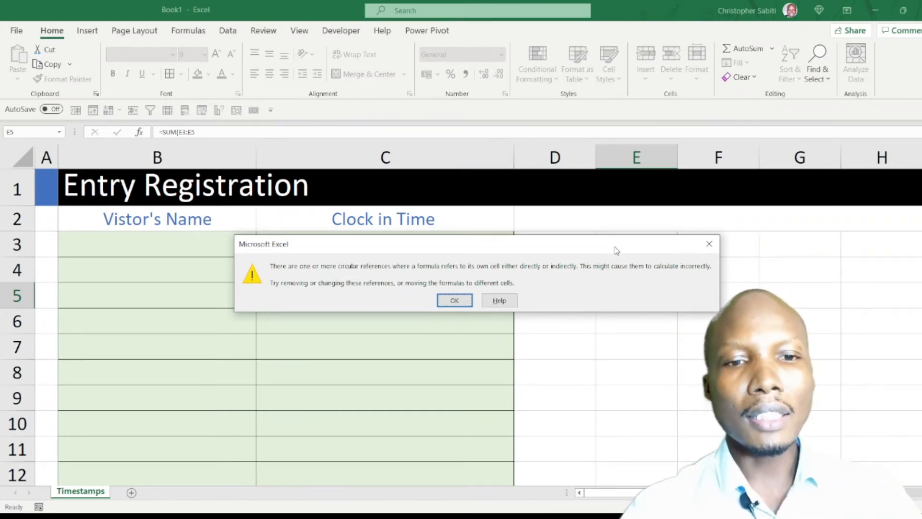
{"action": "left_click_drag", "start_coordinate": [615, 247], "coordinate": [656, 308]}
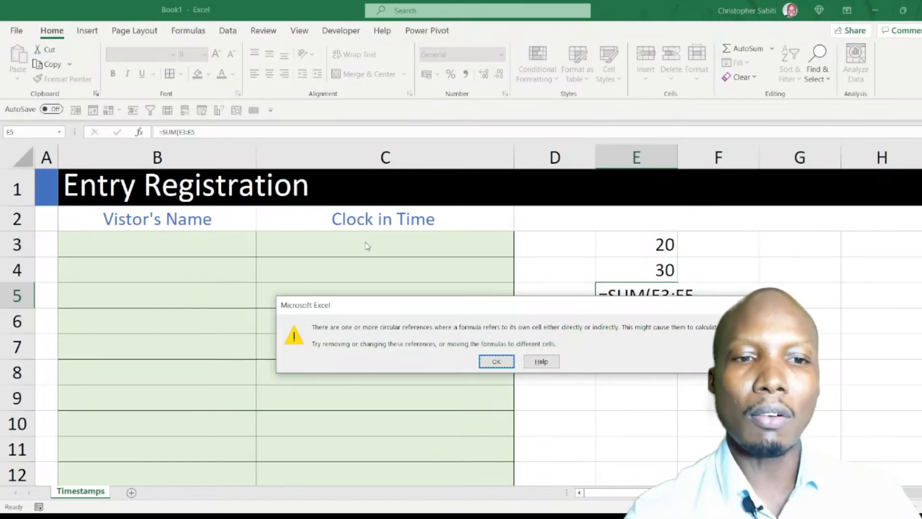
{"action": "left_click", "coordinate": [496, 361]}
Clear the sample numbers and the sum formula from E3:E5.
{"action": "left_click_drag", "start_coordinate": [662, 244], "coordinate": [666, 308]}
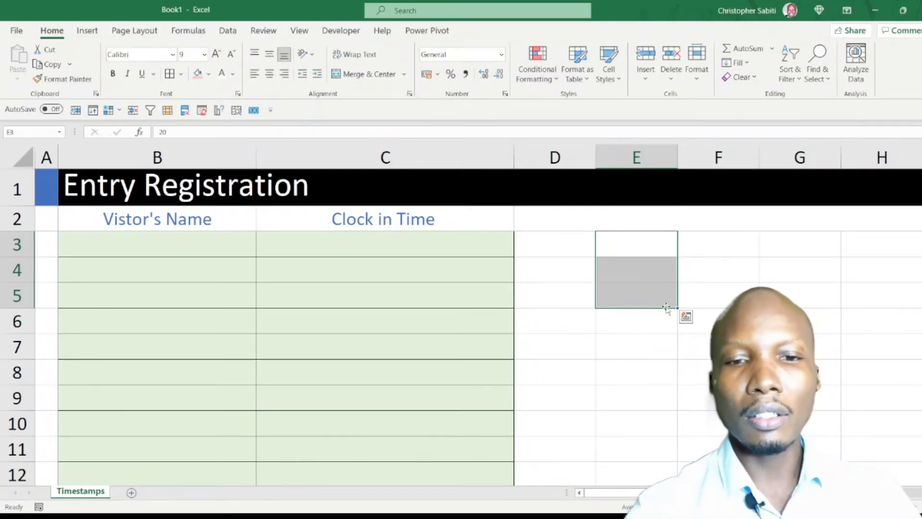
{"action": "left_click", "coordinate": [627, 379]}
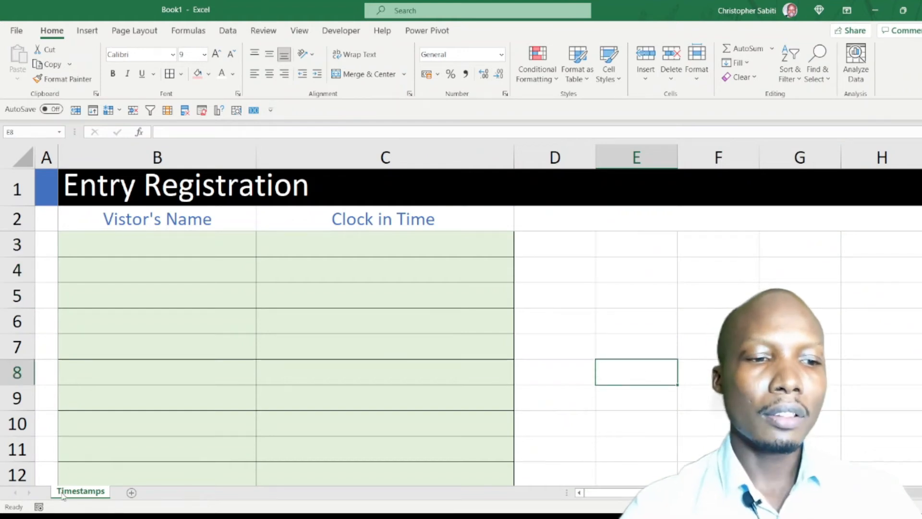
Enable iterative calculation in the workbook's formula calculation options.
{"action": "left_click", "coordinate": [17, 31]}
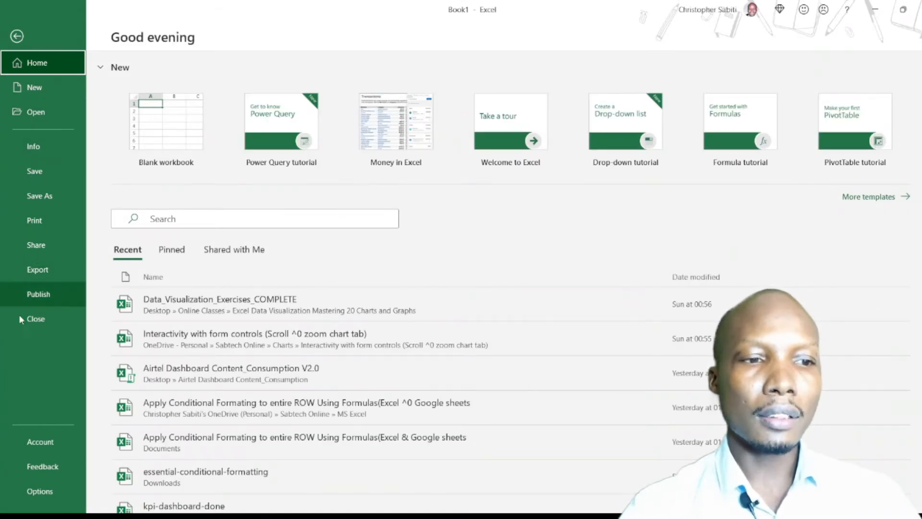
{"action": "left_click", "coordinate": [41, 492]}
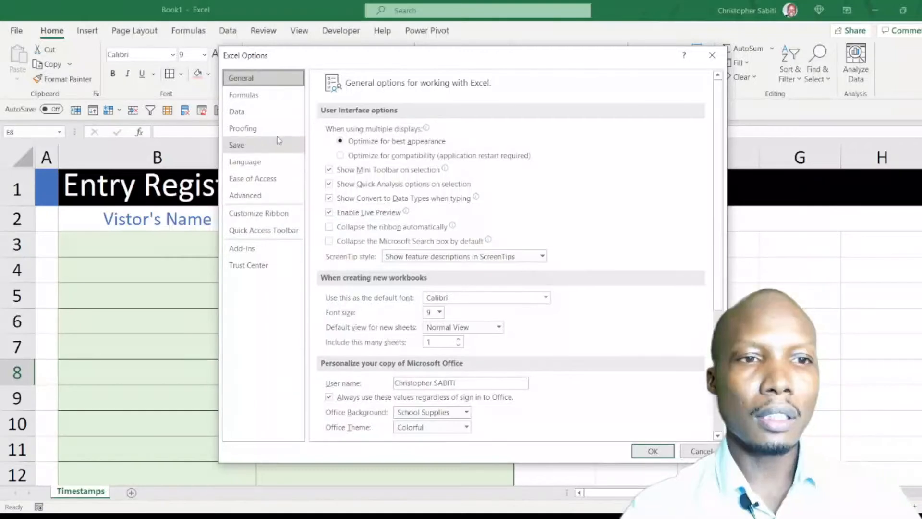
{"action": "left_click", "coordinate": [248, 98]}
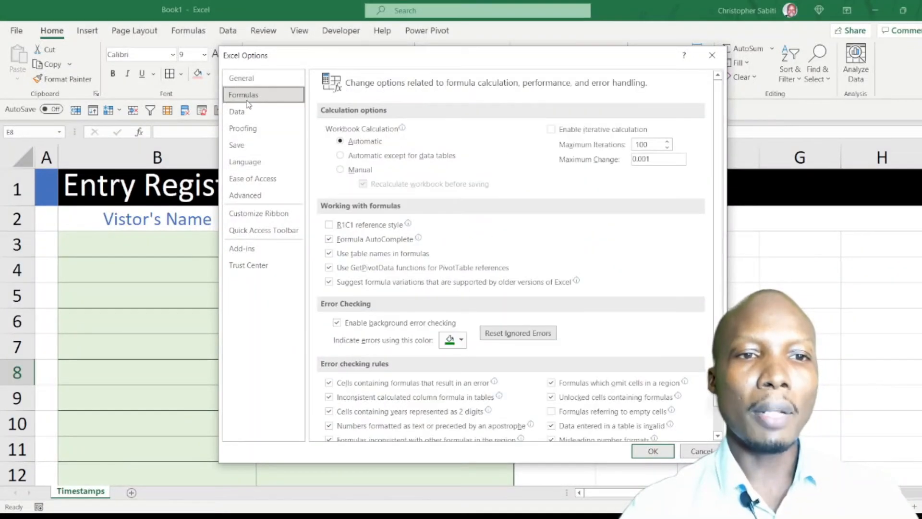
{"action": "left_click", "coordinate": [581, 136]}
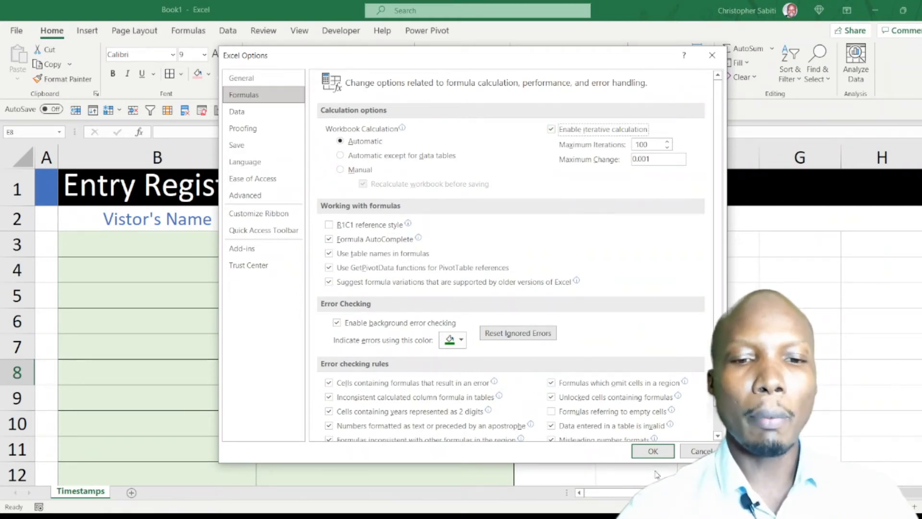
{"action": "left_click", "coordinate": [653, 452]}
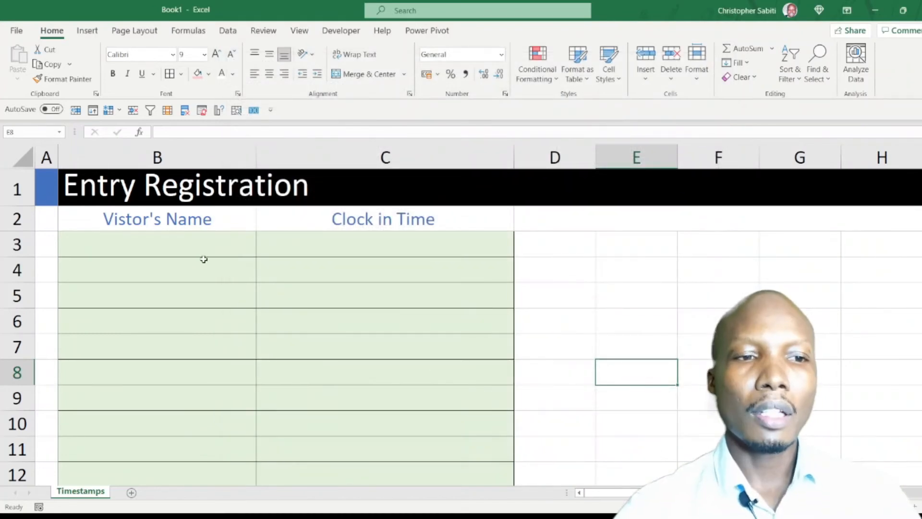
Begin a formula in C3 with an IF whose logical test is B3<>"".
{"action": "left_click", "coordinate": [174, 245]}
{"action": "left_click", "coordinate": [307, 244]}
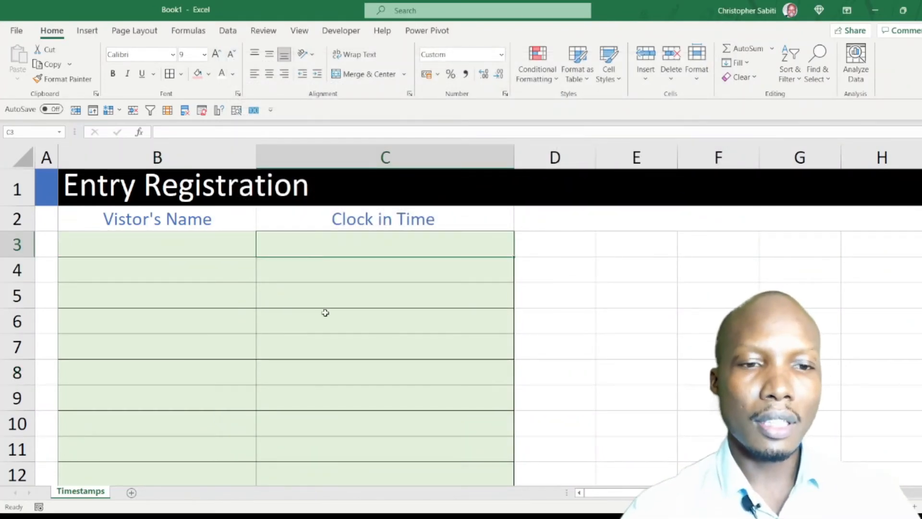
{"action": "type", "text": "="}
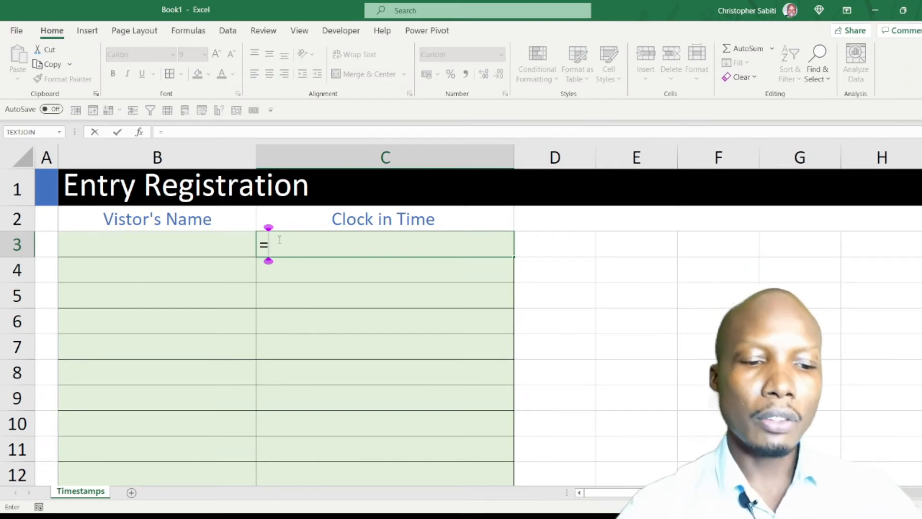
{"action": "type", "text": "if"}
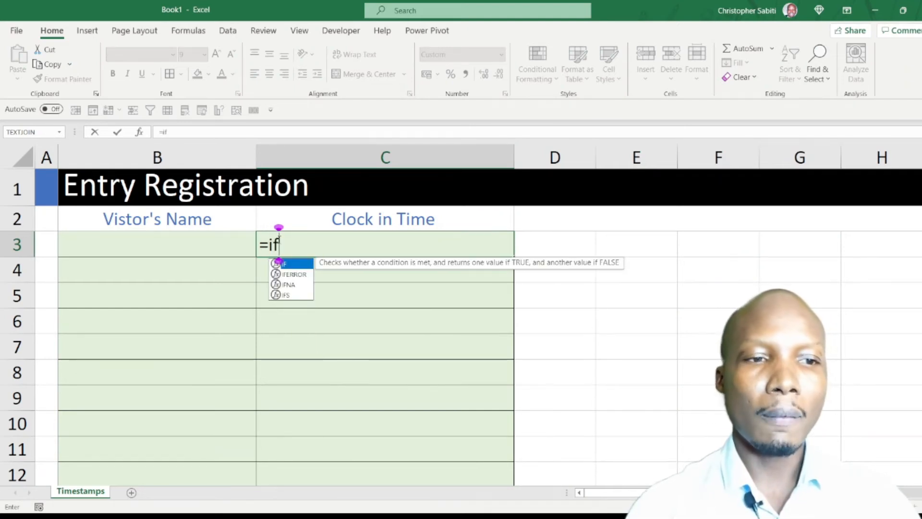
{"action": "key", "text": "Tab"}
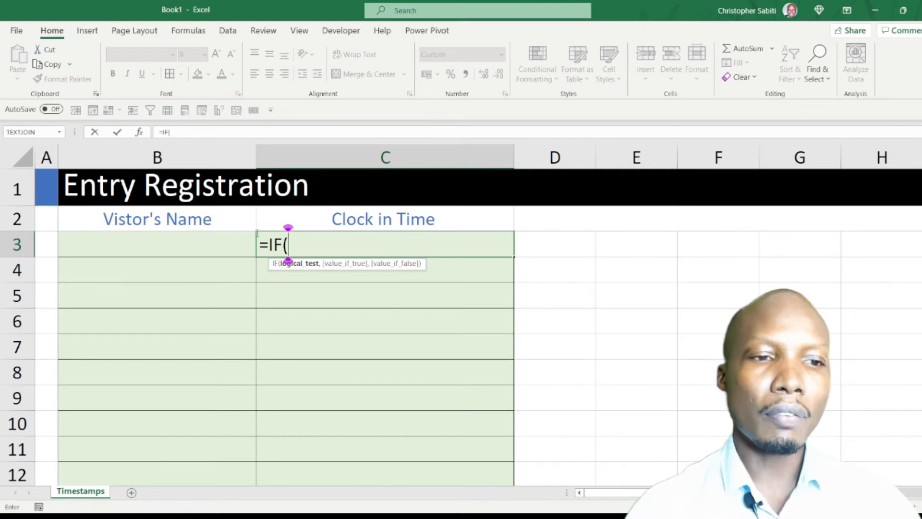
{"action": "left_click", "coordinate": [183, 244]}
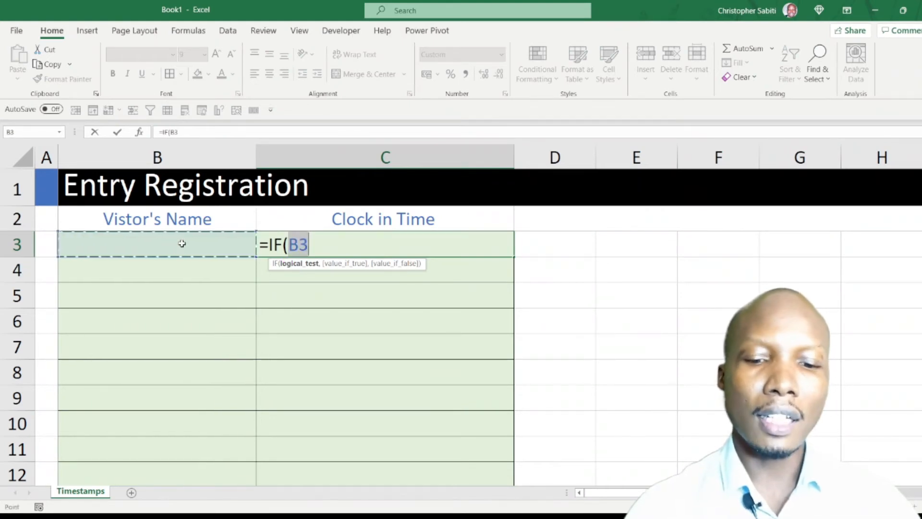
{"action": "type", "text": "<>"}
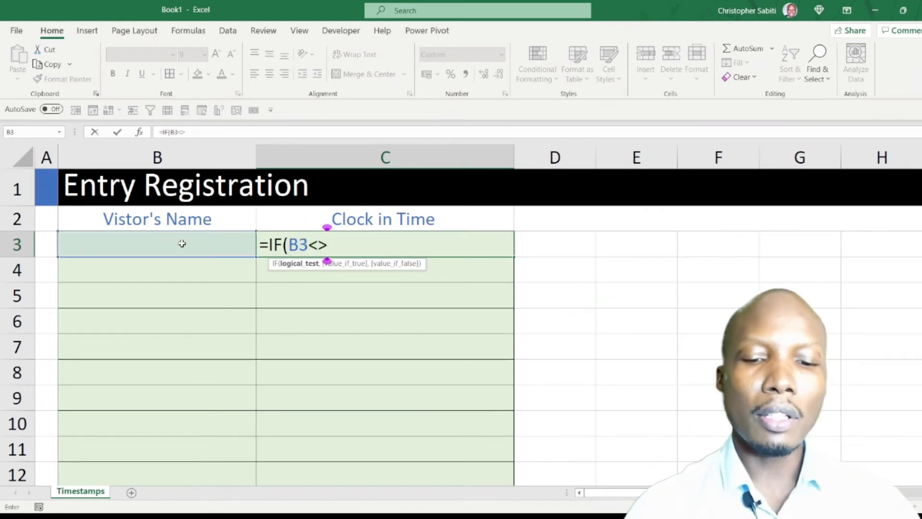
{"action": "type", "text": "\"\""}
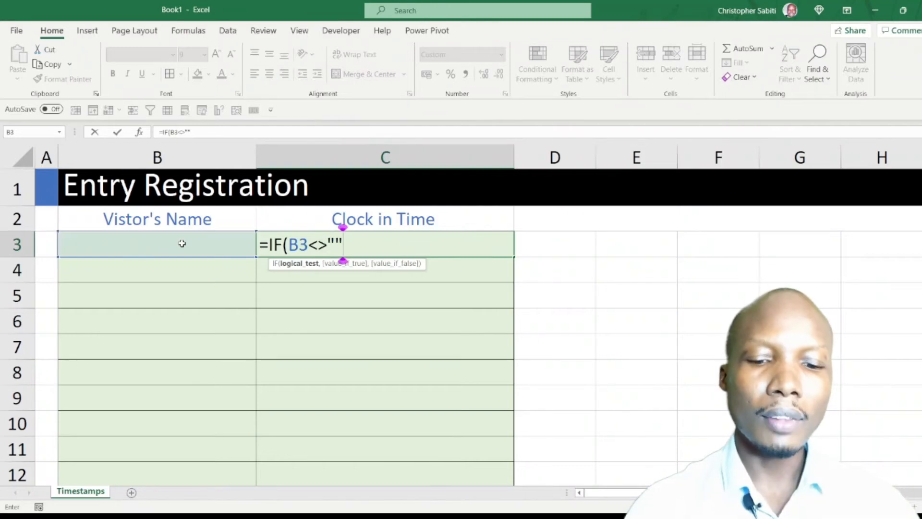
{"action": "type", "text": ","}
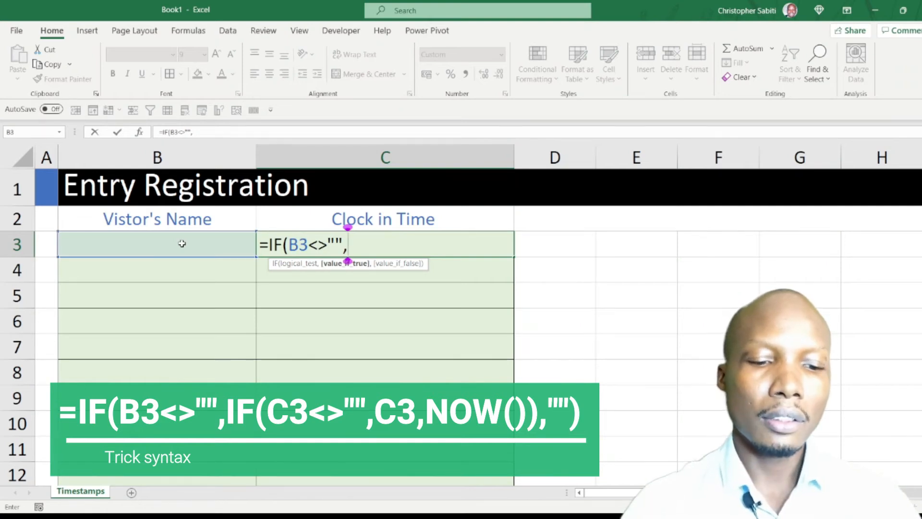
Nest IF(C3<>"",C3,NOW()) as the value-if-true argument of the formula in C3.
{"action": "type", "text": "if"}
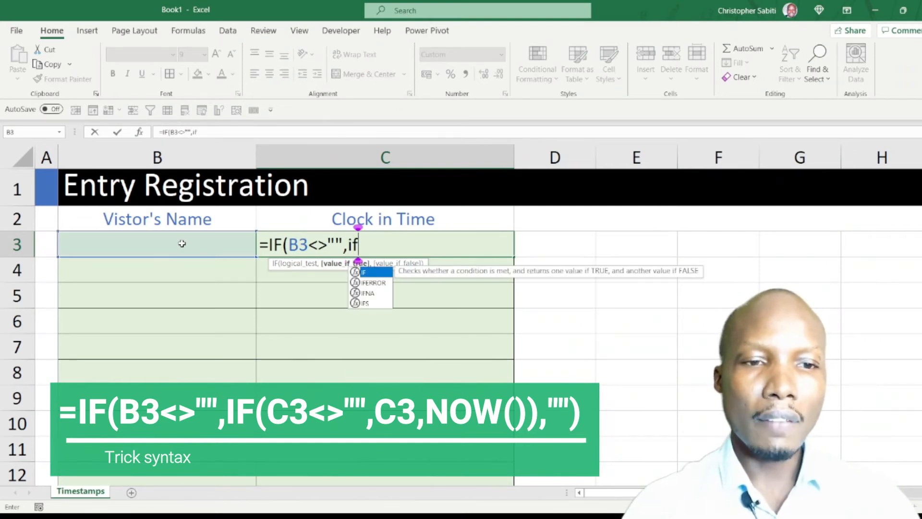
{"action": "key", "text": "Tab"}
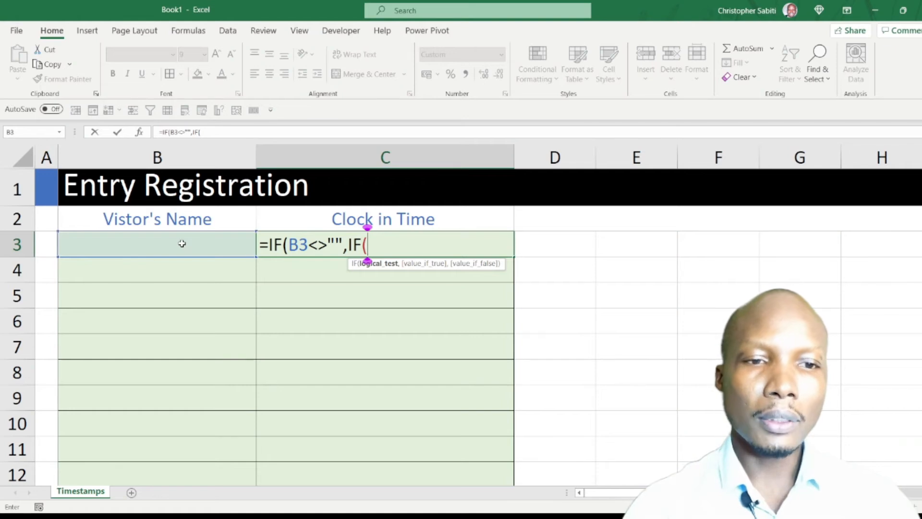
{"action": "type", "text": "C"}
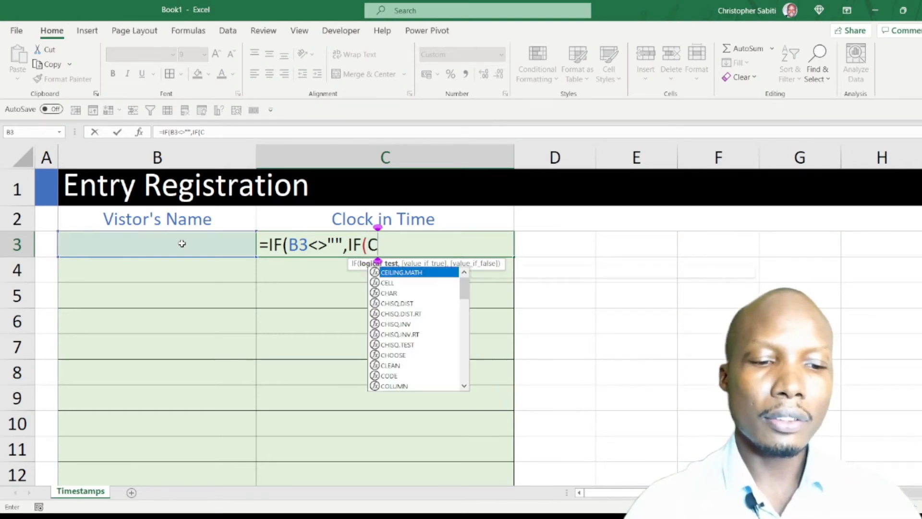
{"action": "type", "text": "3<>"}
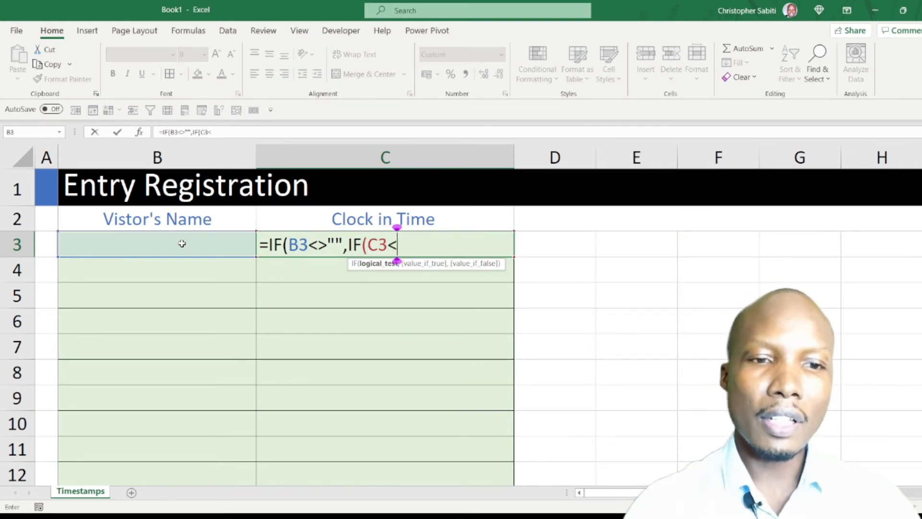
{"action": "type", "text": "\"\""}
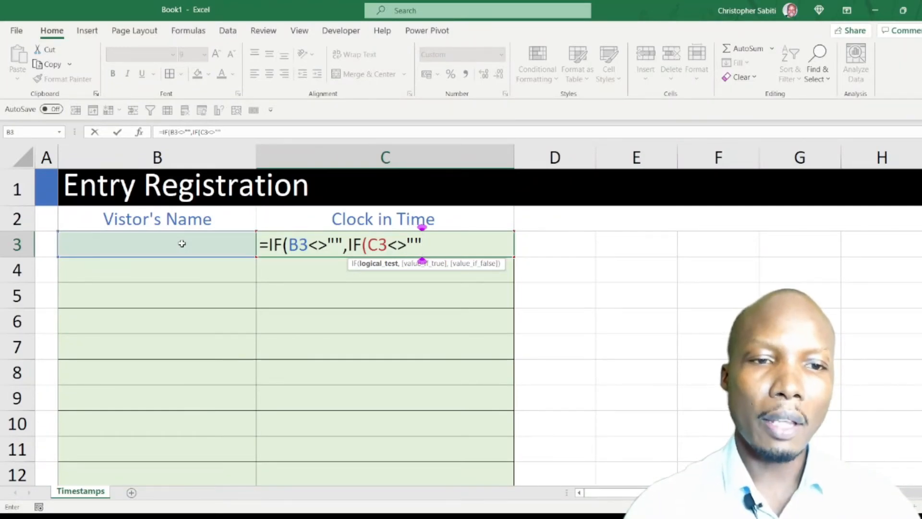
{"action": "type", "text": ","}
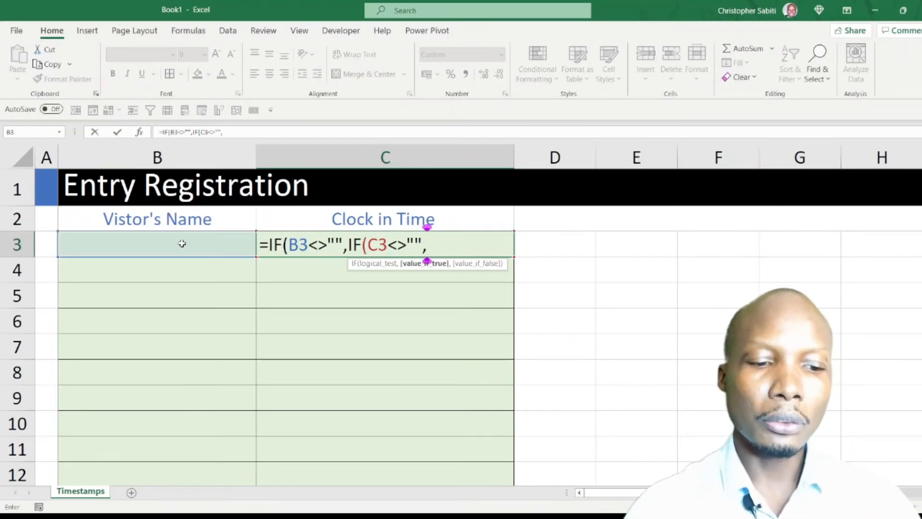
{"action": "type", "text": "C3"}
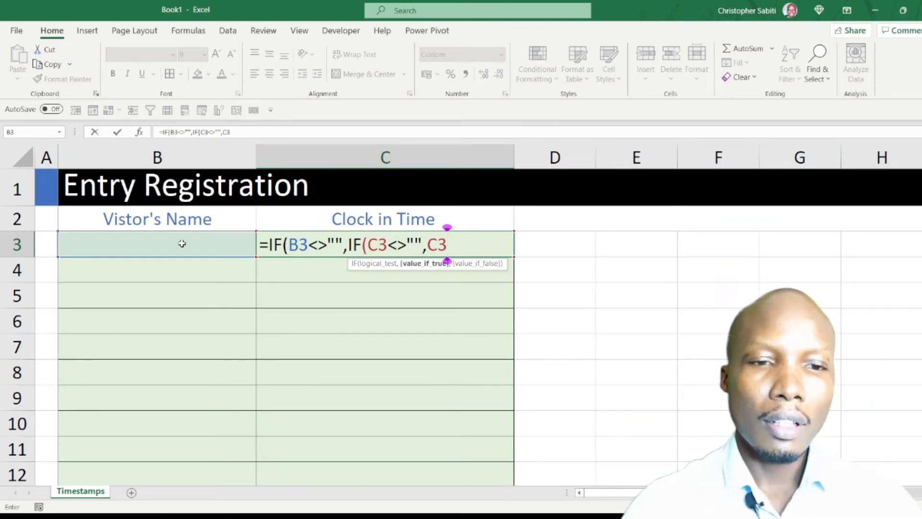
{"action": "type", "text": ","}
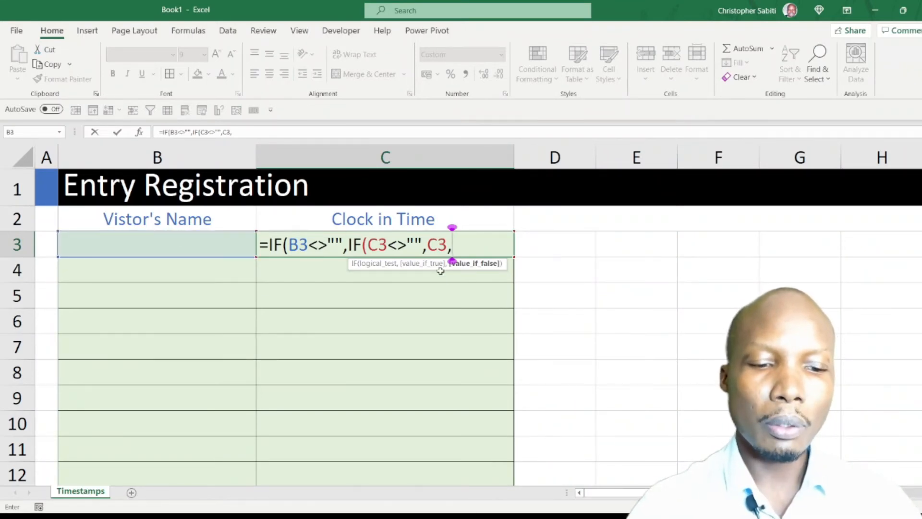
{"action": "type", "text": "Now"}
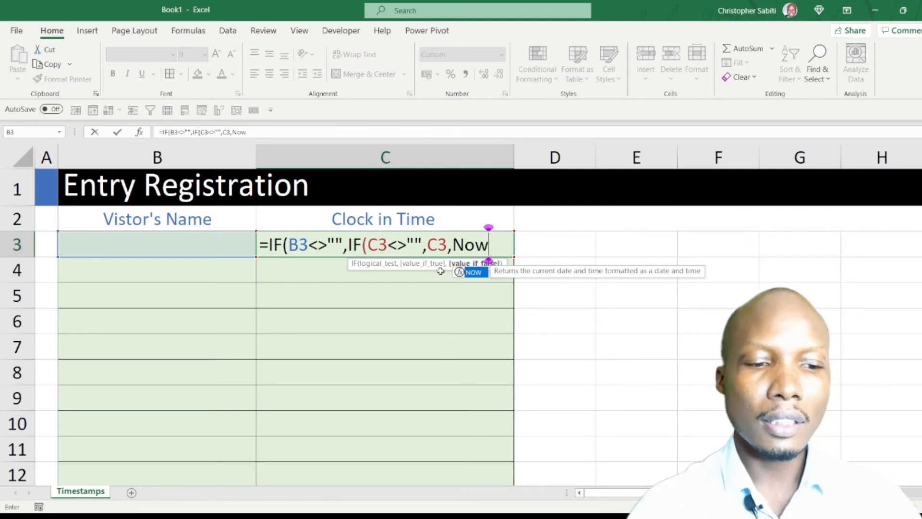
{"action": "key", "text": "Tab"}
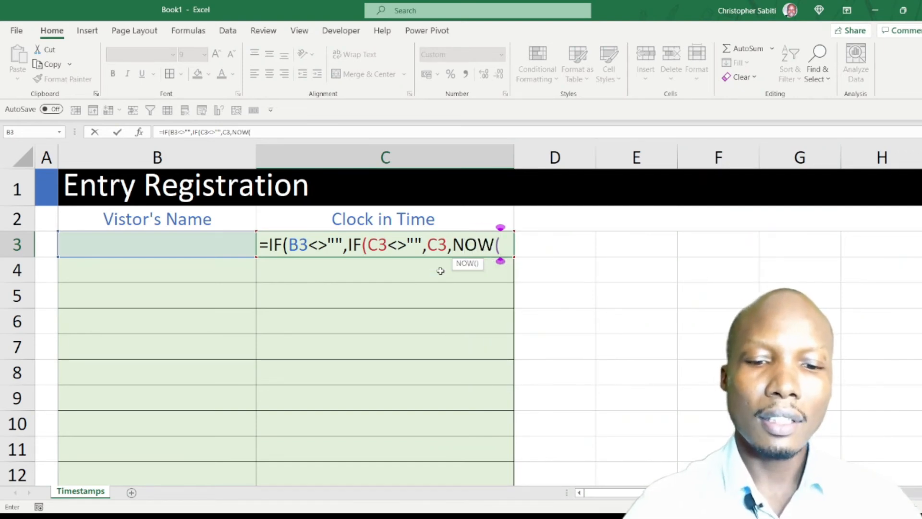
{"action": "type", "text": ")"}
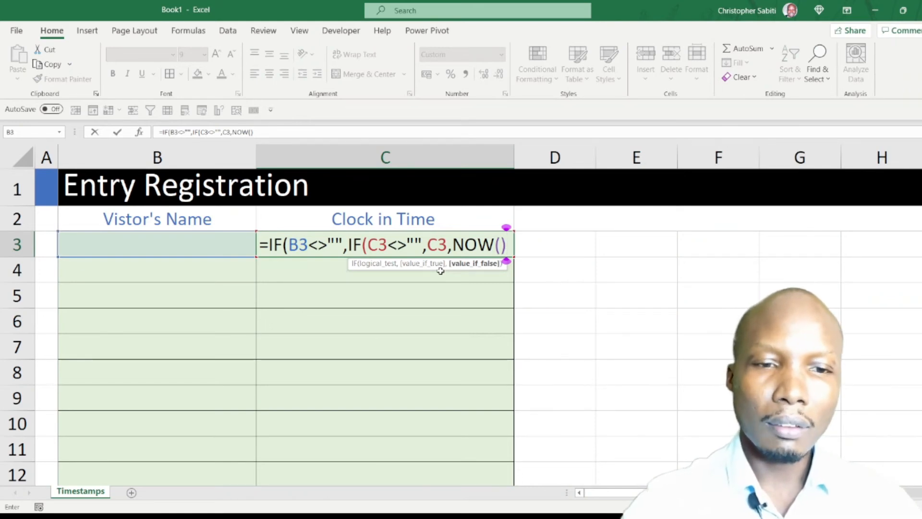
{"action": "type", "text": "),"}
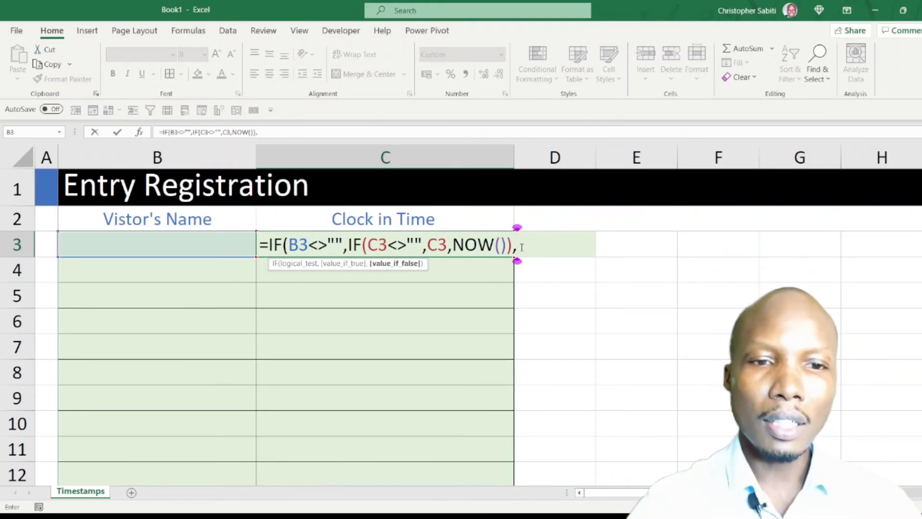
Complete the C3 formula with "" as the outer value-if-false argument and fill it down to C8.
{"action": "type", "text": "\"\""}
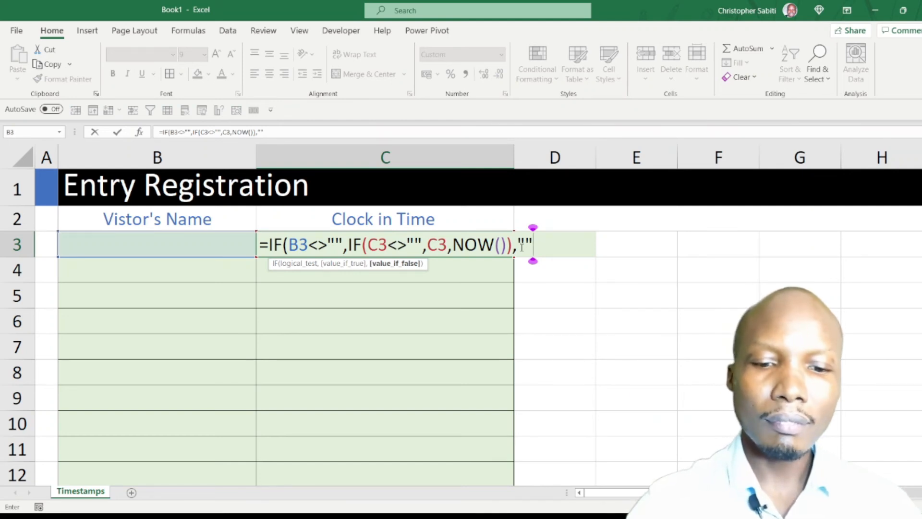
{"action": "type", "text": ")"}
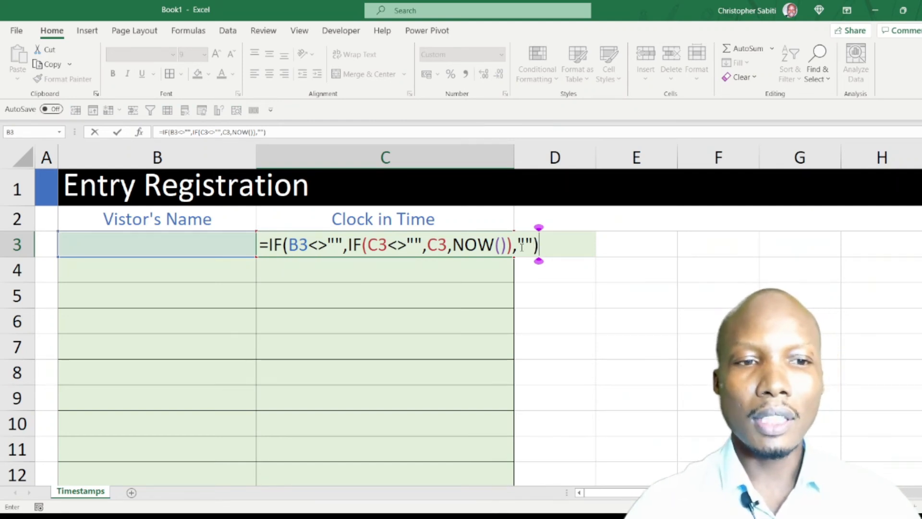
{"action": "key", "text": "Return"}
{"action": "left_click", "coordinate": [477, 245]}
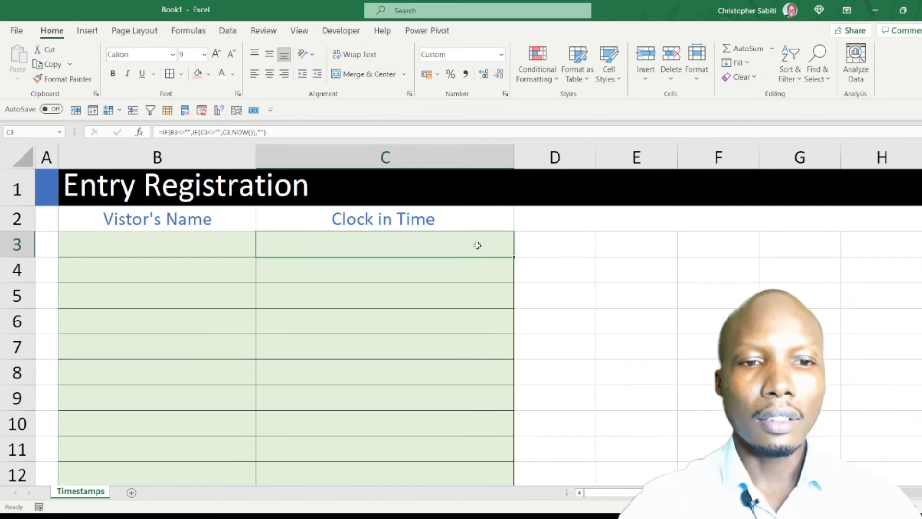
{"action": "mouse_move", "coordinate": [513, 256]}
{"action": "left_mouse_down"}
{"action": "mouse_move", "coordinate": [496, 391]}
{"action": "mouse_move", "coordinate": [484, 387]}
{"action": "left_mouse_up"}
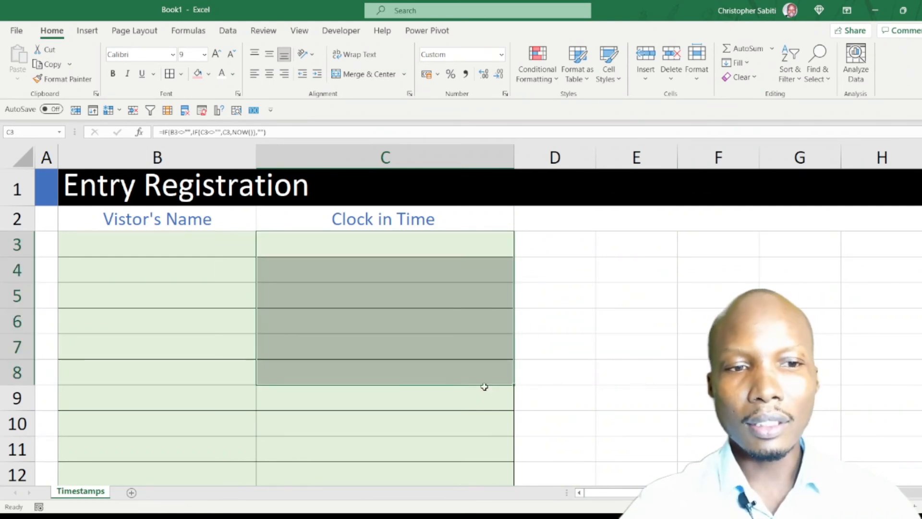
Enter visitors' first sample names in B3 and B4, and Sabtech in B5, to test the timestamps.
{"action": "left_click", "coordinate": [174, 240]}
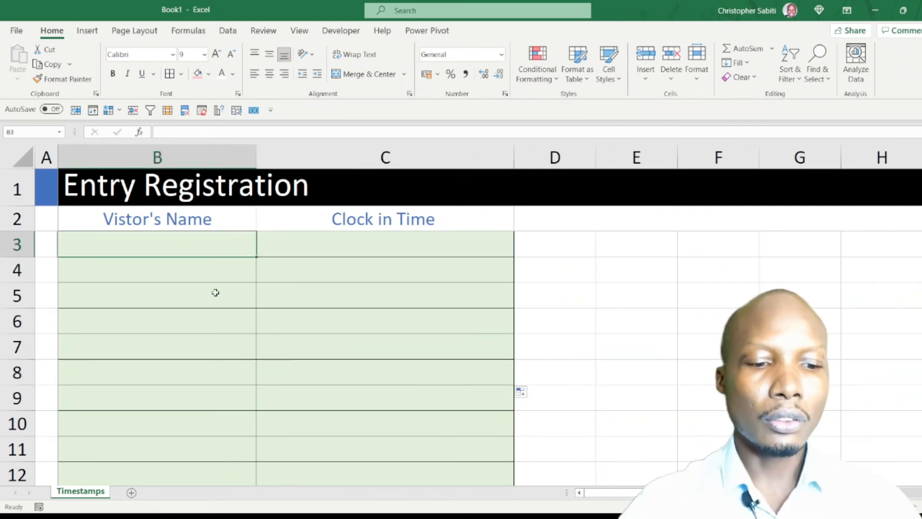
{"action": "type", "text": "sabiti"}
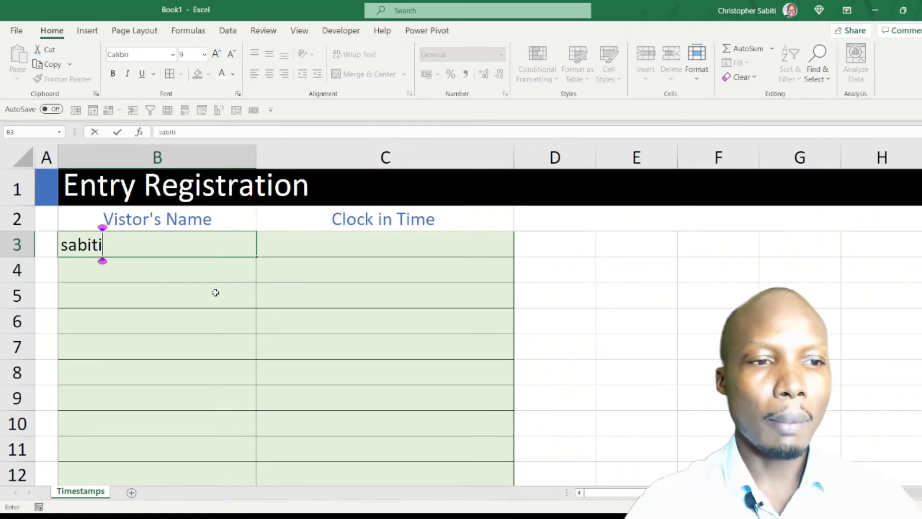
{"action": "key", "text": "Return"}
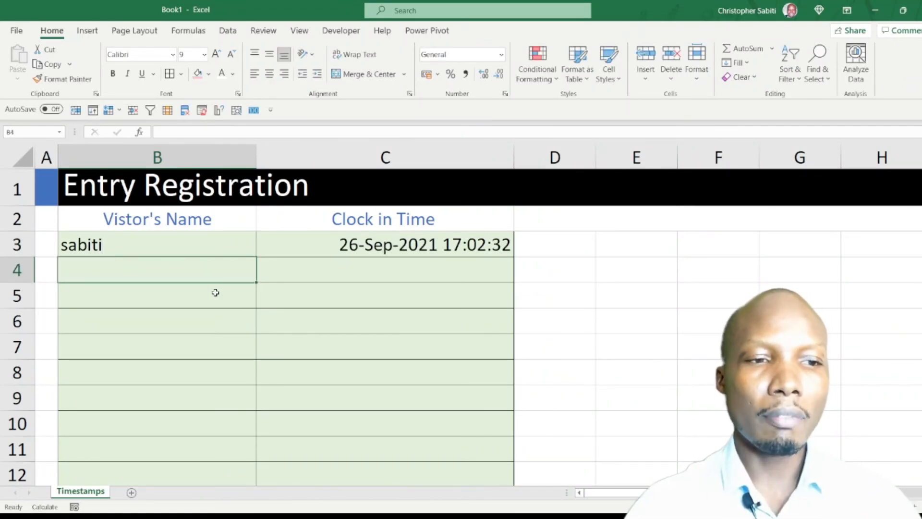
{"action": "type", "text": "Chris"}
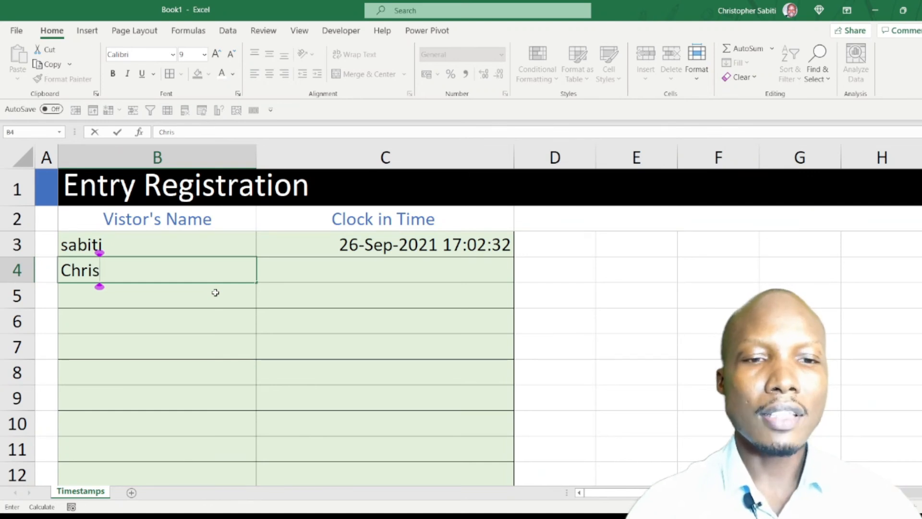
{"action": "key", "text": "Return"}
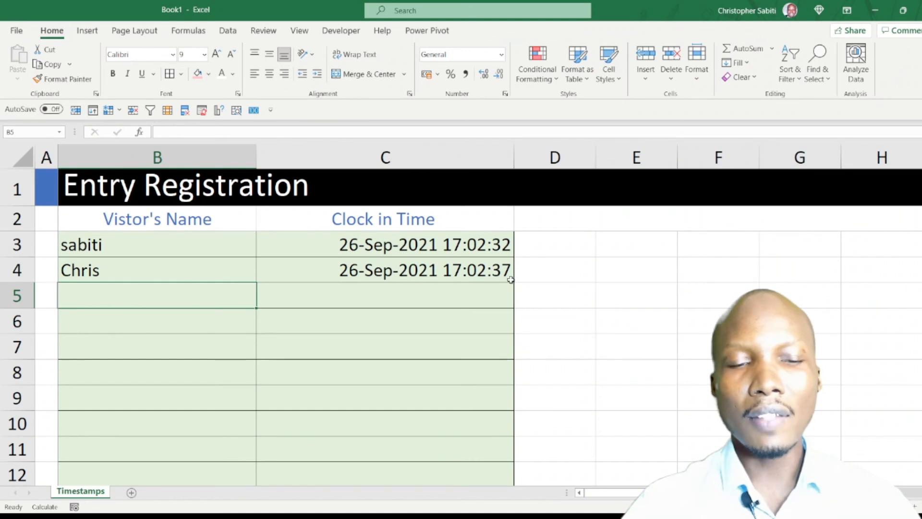
{"action": "type", "text": "Sabtech"}
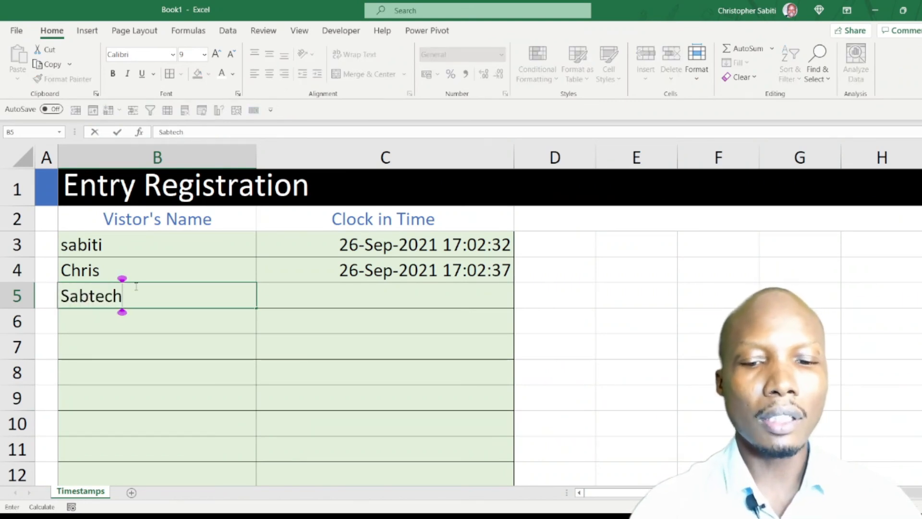
{"action": "key", "text": "Return"}
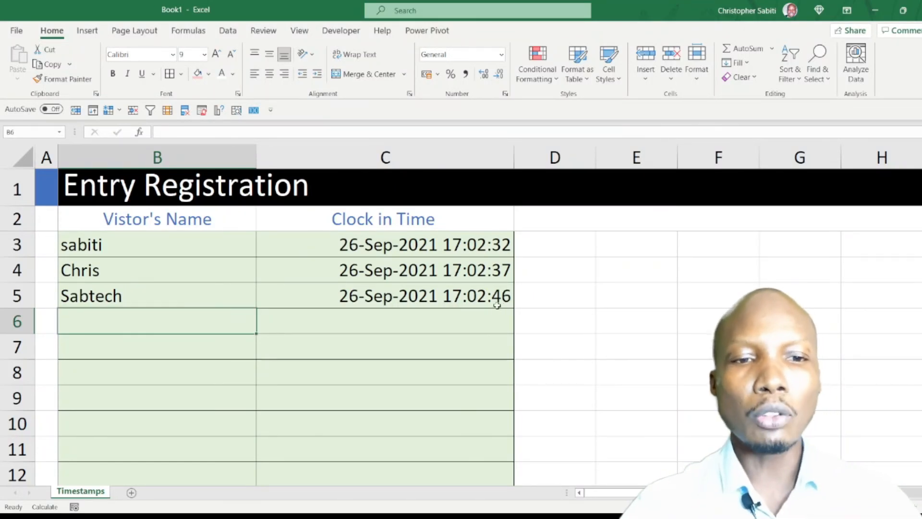
Compare the clock-in times in C3:C5 and inspect the formula behind C3.
{"action": "left_click_drag", "start_coordinate": [474, 247], "coordinate": [473, 296]}
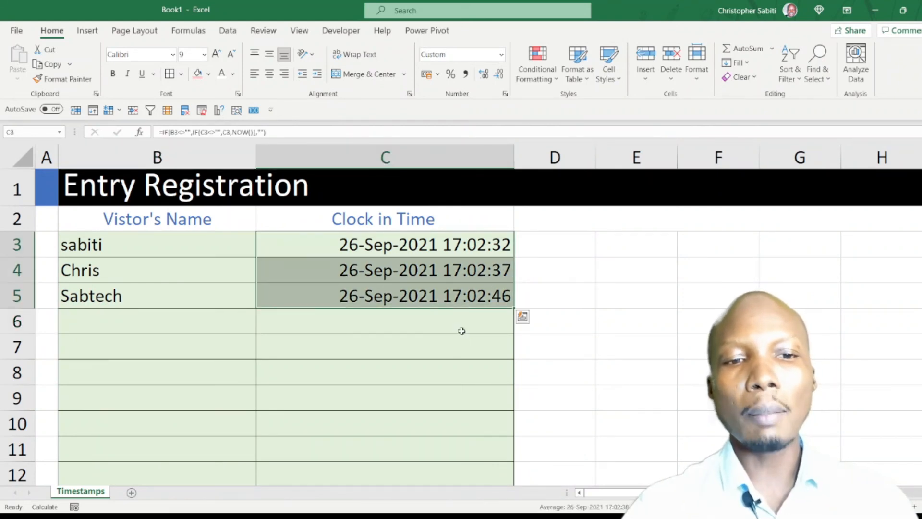
{"action": "left_click", "coordinate": [462, 331]}
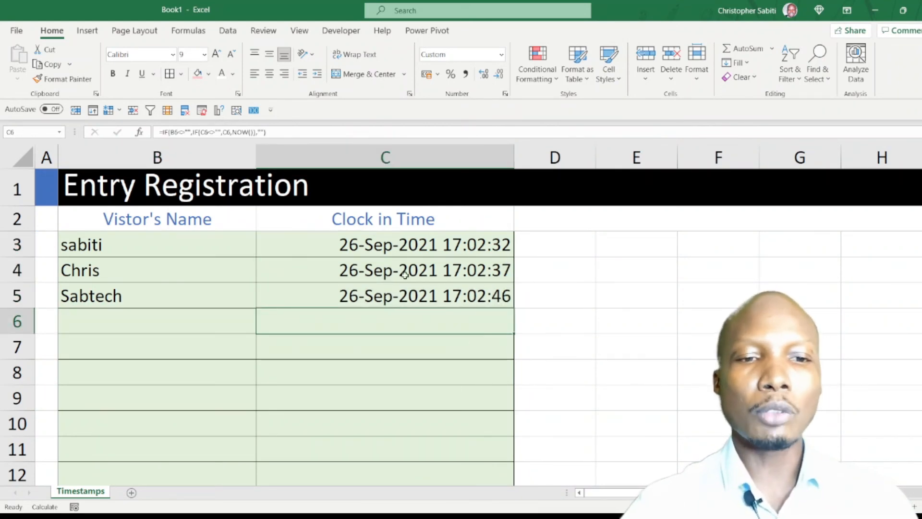
{"action": "left_click", "coordinate": [410, 253]}
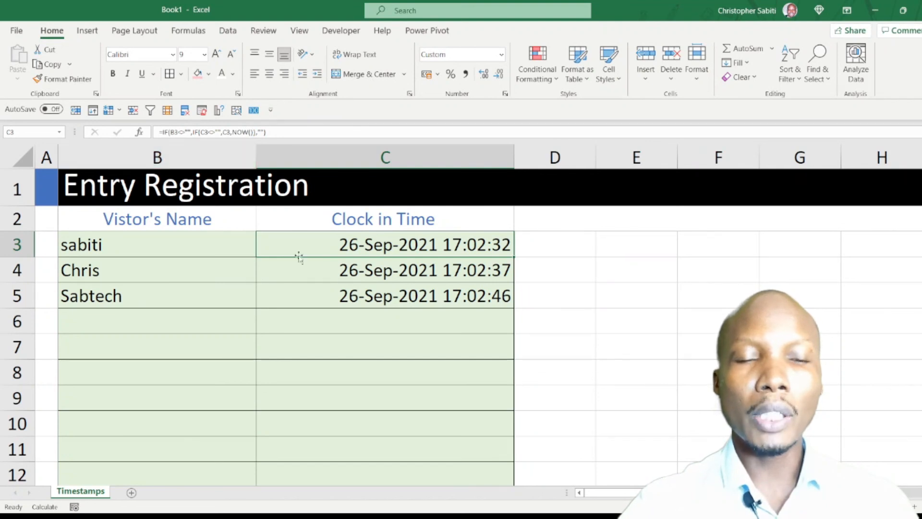